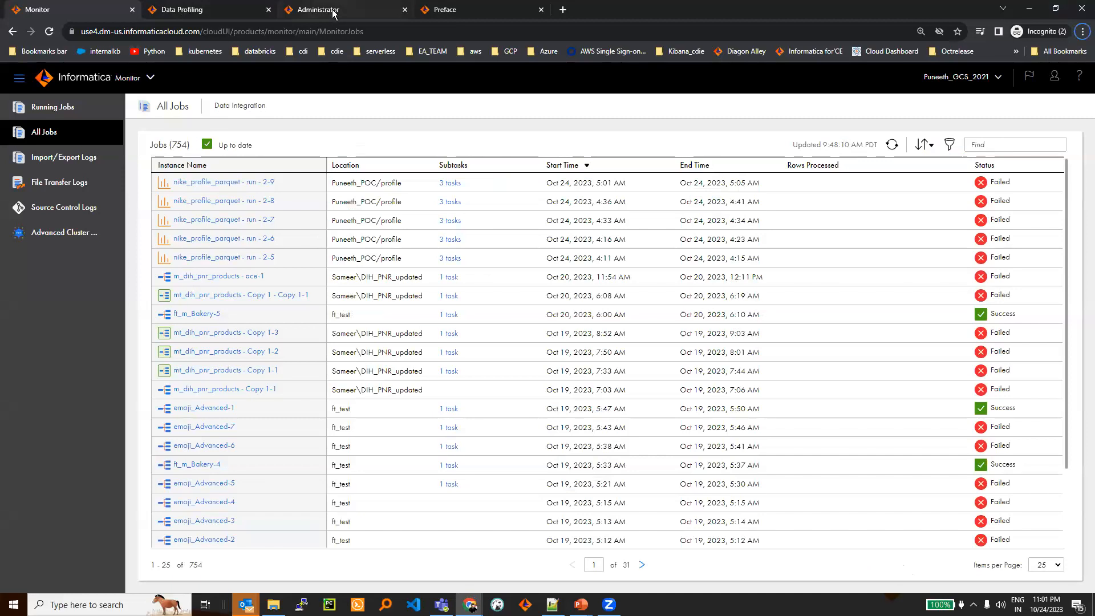
- Start a new advanced configuration in Administrator and review the available cloud platform options
{"action": "left_click", "coordinate": [334, 12]}
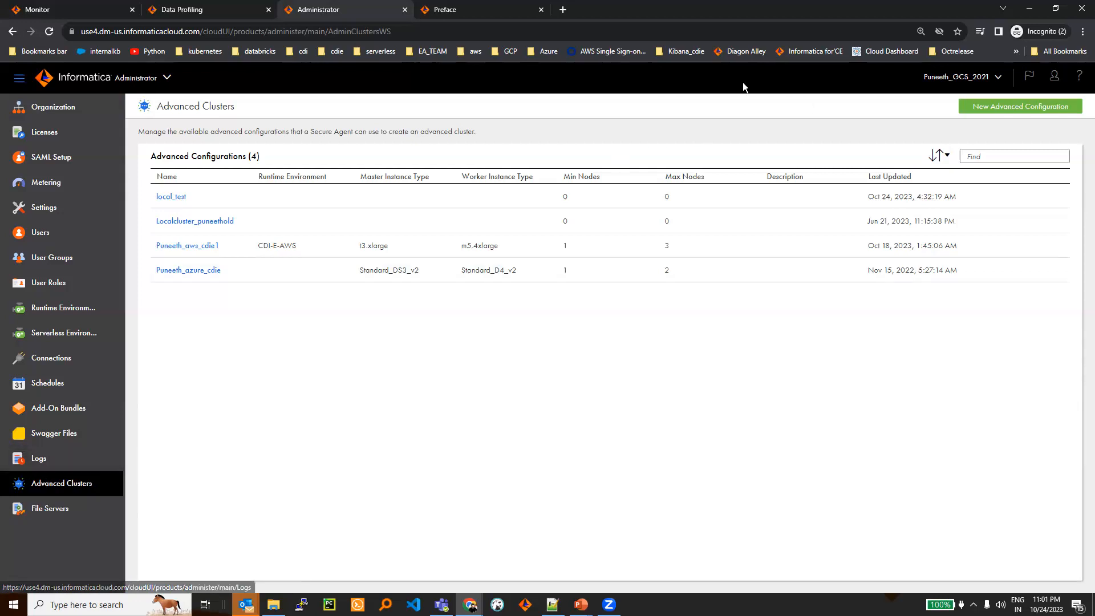
{"action": "left_click", "coordinate": [989, 105]}
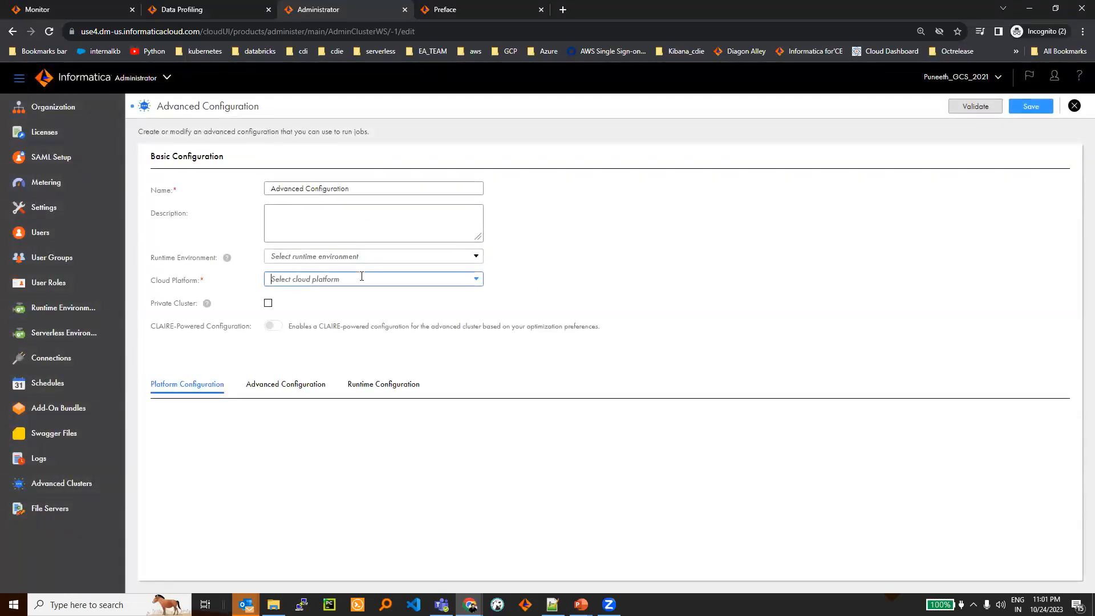
{"action": "left_click", "coordinate": [362, 277]}
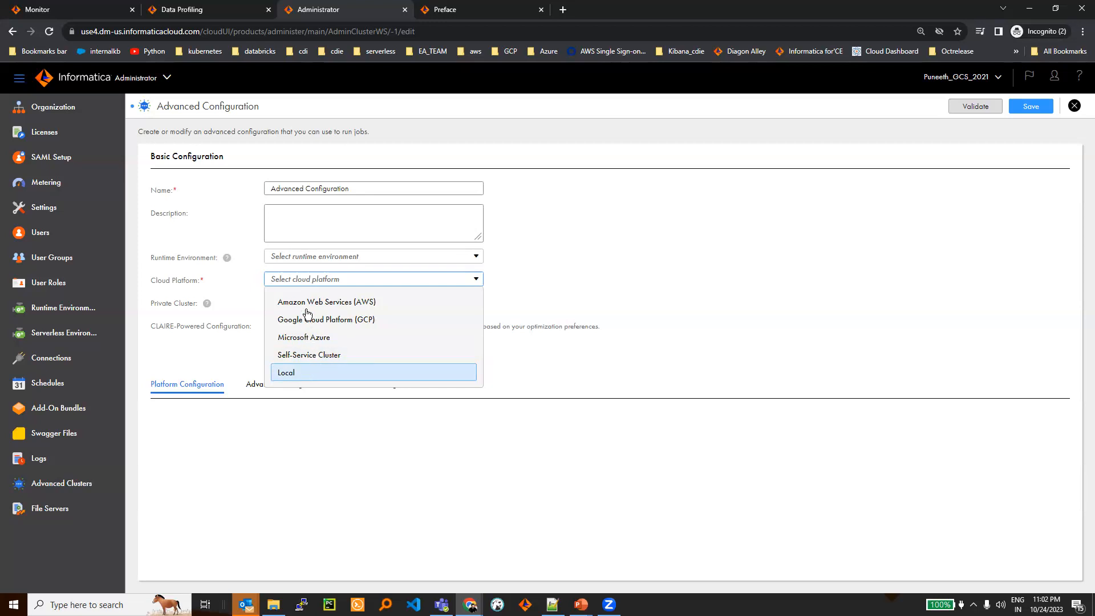
{"action": "left_click", "coordinate": [229, 436]}
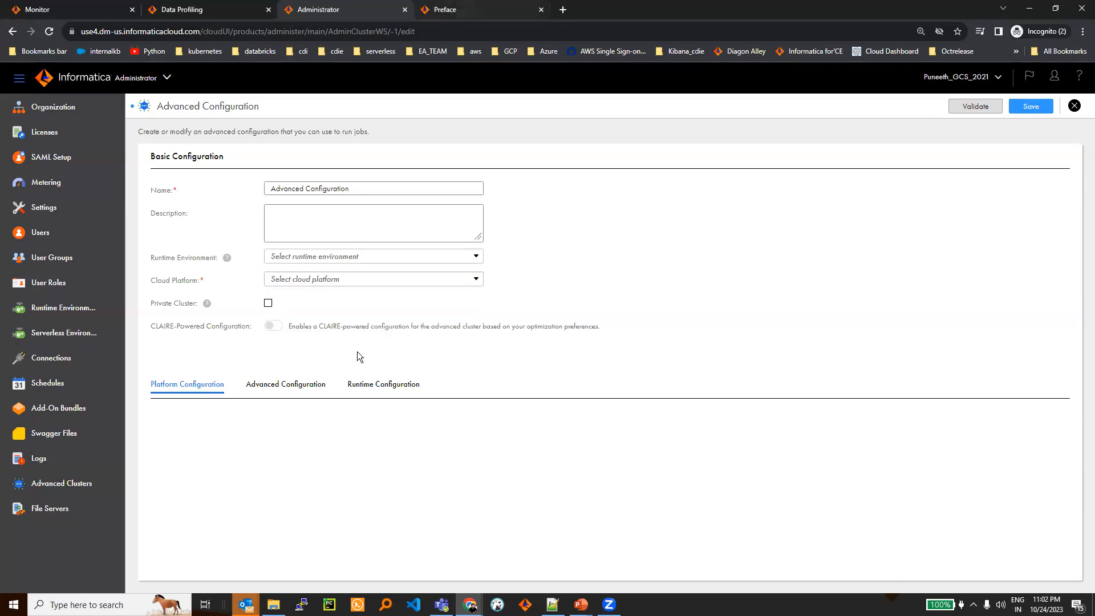
- Open the Advanced Clusters guide from the Help for Administrators section of the Informatica documentation
{"action": "left_click", "coordinate": [471, 9]}
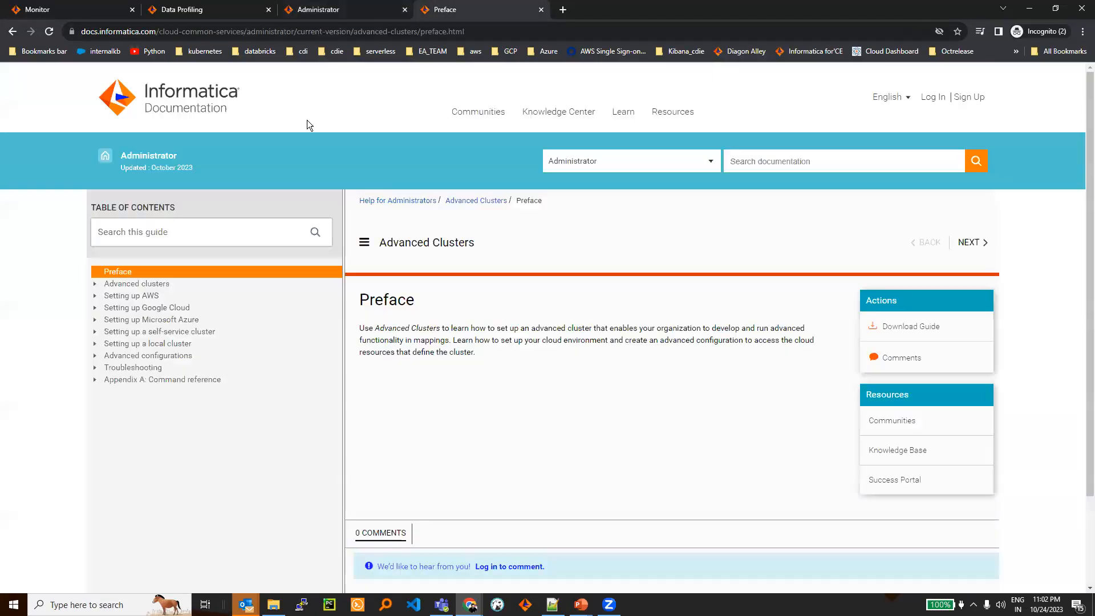
{"action": "left_click", "coordinate": [391, 203]}
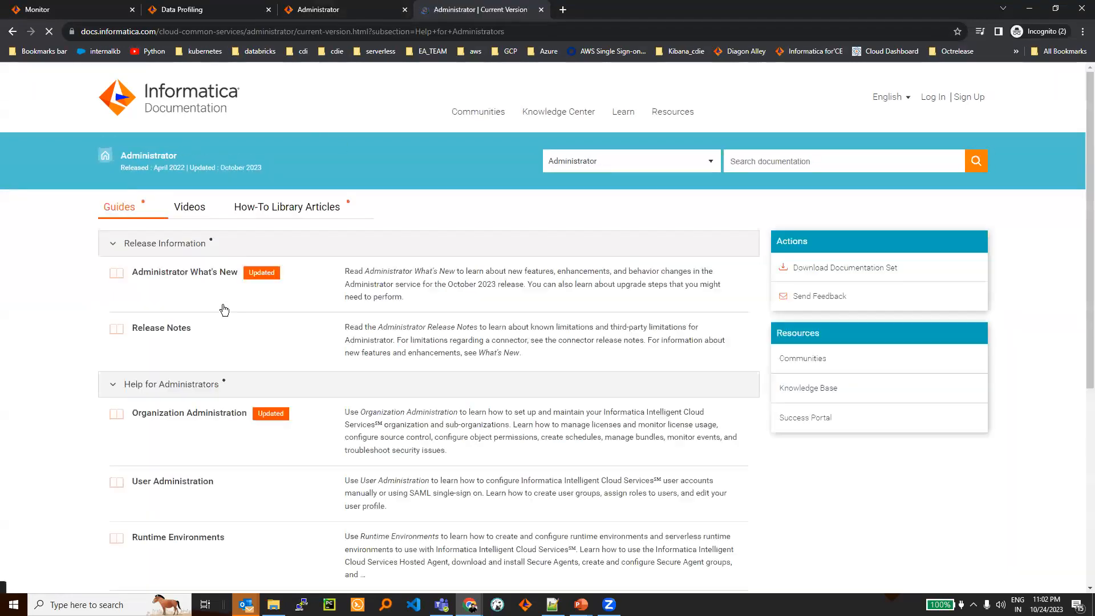
{"action": "scroll", "coordinate": [211, 416], "scroll_direction": "down", "scroll_amount": 4}
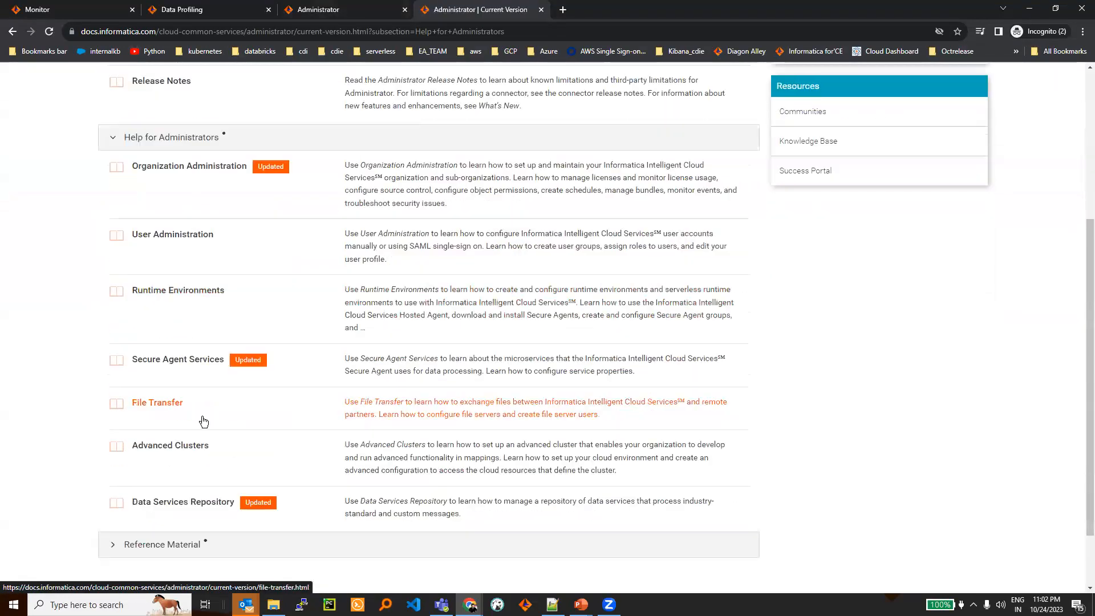
{"action": "left_click", "coordinate": [189, 446]}
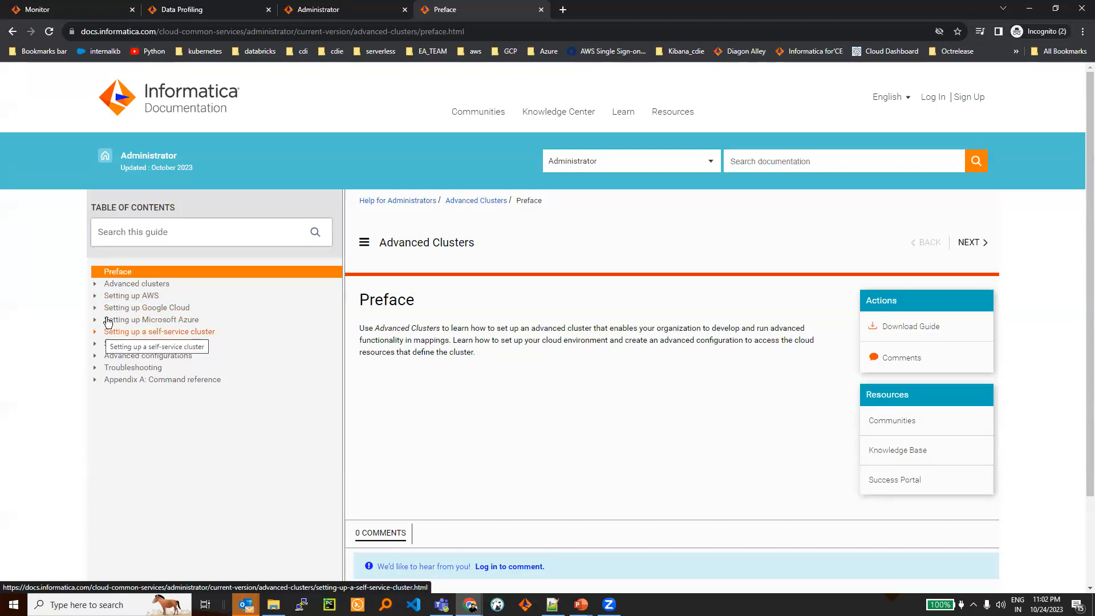
- Review the runtime environment choices for the new advanced configuration in Administrator, and discard the unsaved configuration
{"action": "left_click", "coordinate": [353, 10]}
{"action": "left_click", "coordinate": [297, 254]}
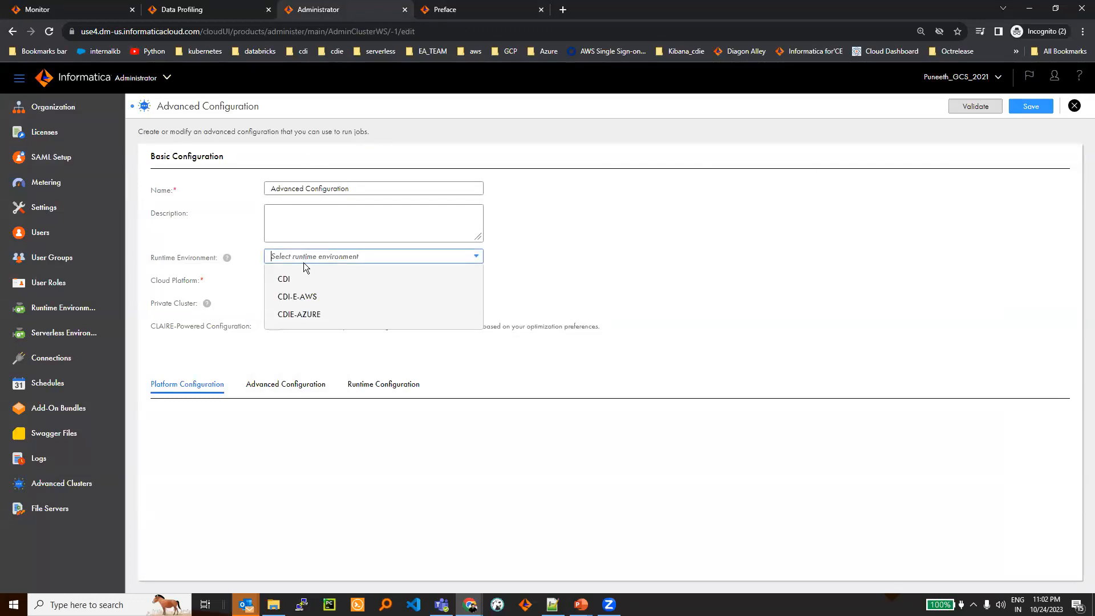
{"action": "key", "text": "Down"}
{"action": "key", "text": "Down"}
{"action": "key", "text": "Down"}
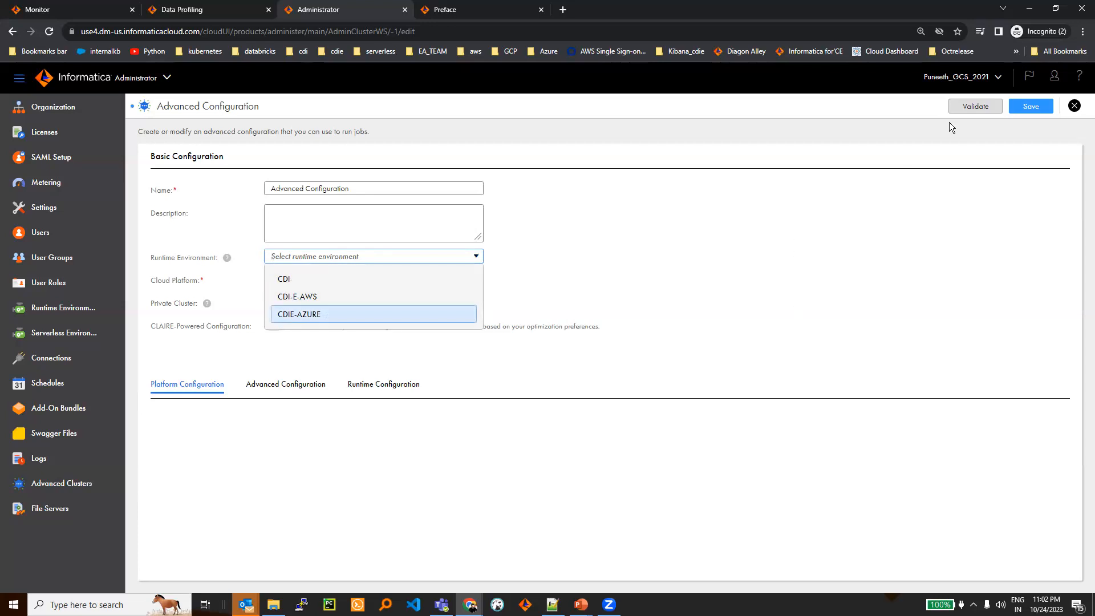
{"action": "left_click", "coordinate": [1074, 105]}
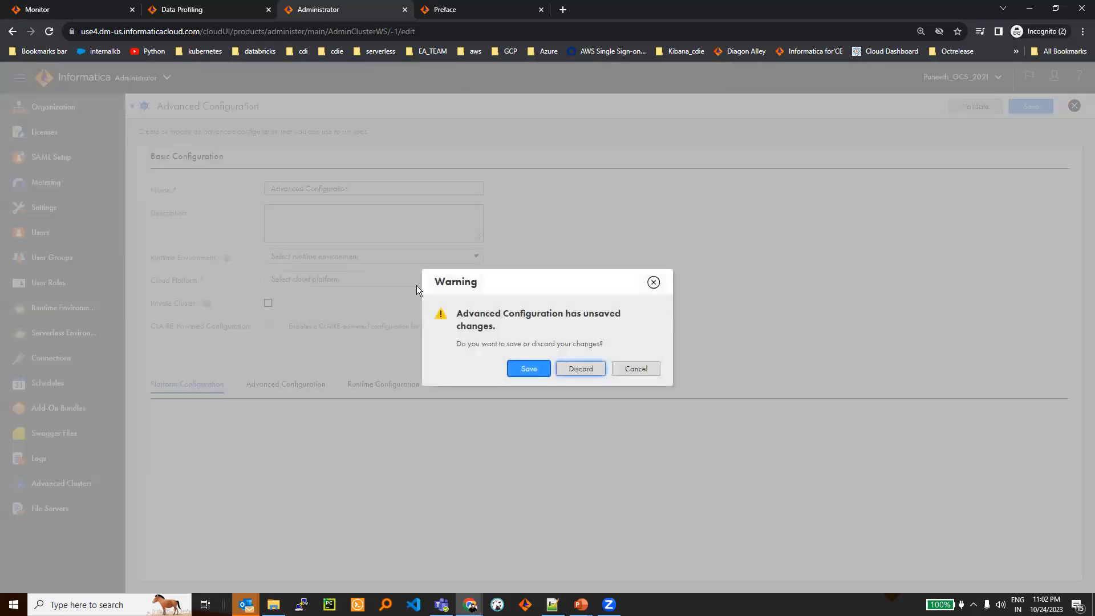
{"action": "key", "text": "Return"}
- Check the AWS configuration's runtime environment and inspect the platform and Elastic Server service of the CDI-E-AWS group's Secure Agent
{"action": "left_click_drag", "start_coordinate": [224, 246], "coordinate": [156, 248]}
{"action": "left_click_drag", "start_coordinate": [258, 246], "coordinate": [299, 247]}
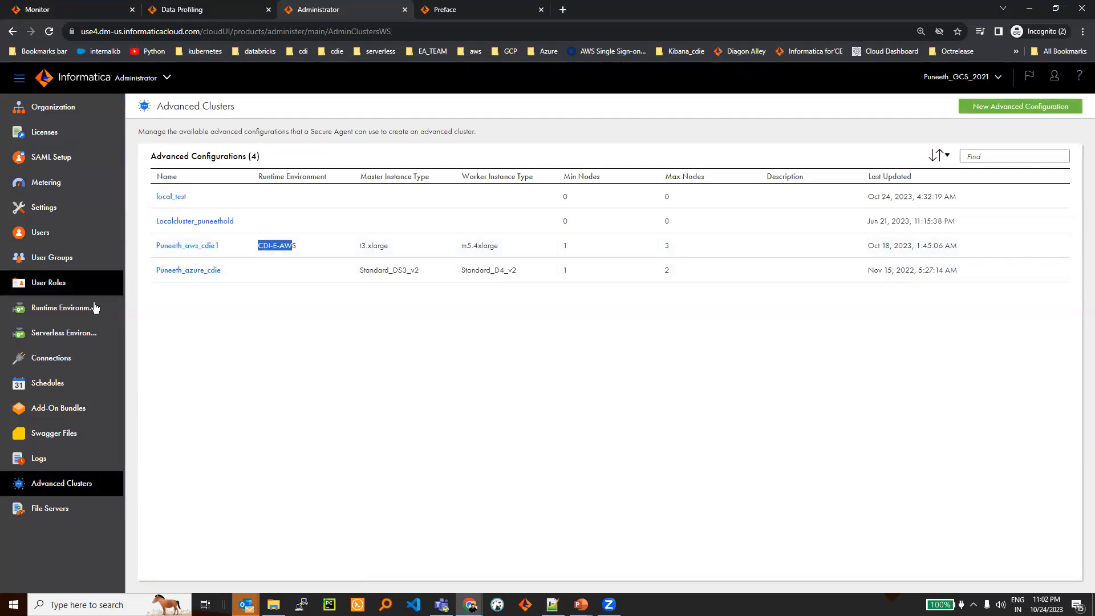
{"action": "left_click", "coordinate": [93, 315]}
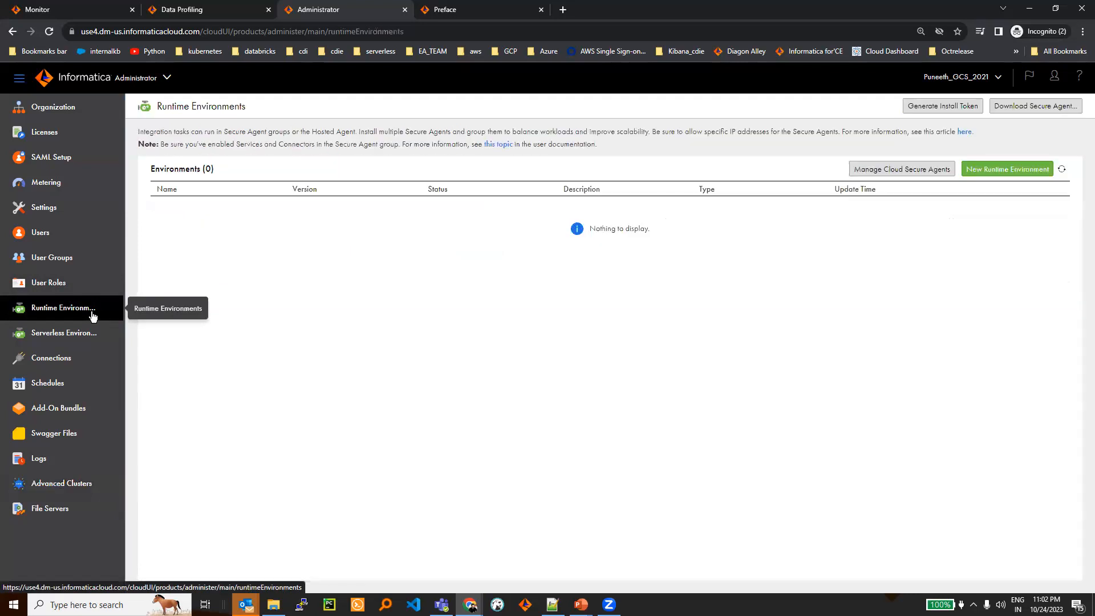
{"action": "left_click", "coordinate": [161, 260]}
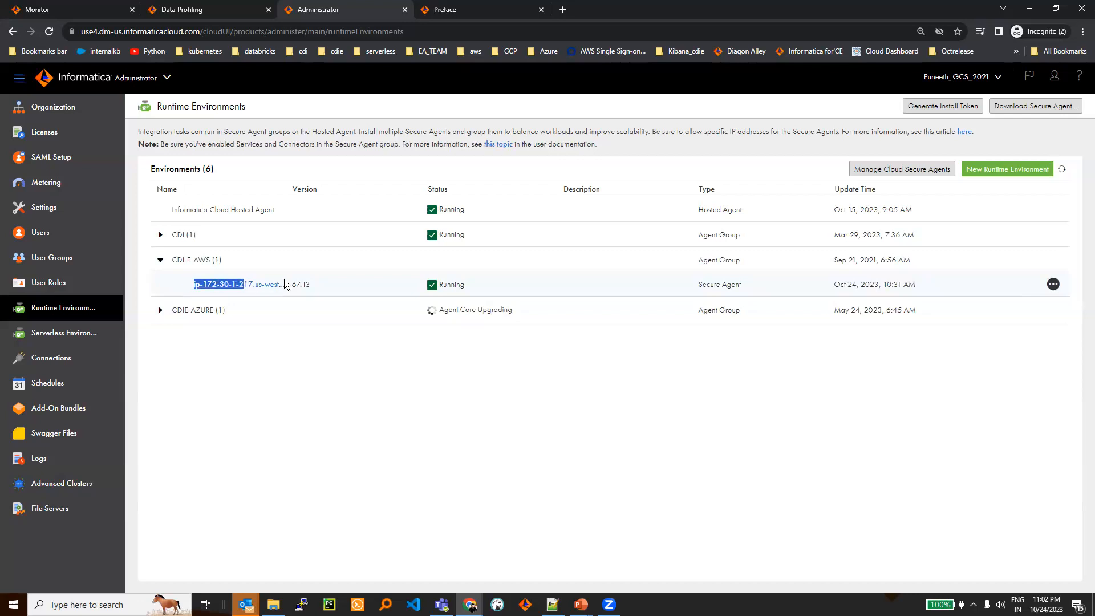
{"action": "triple_click", "coordinate": [174, 258]}
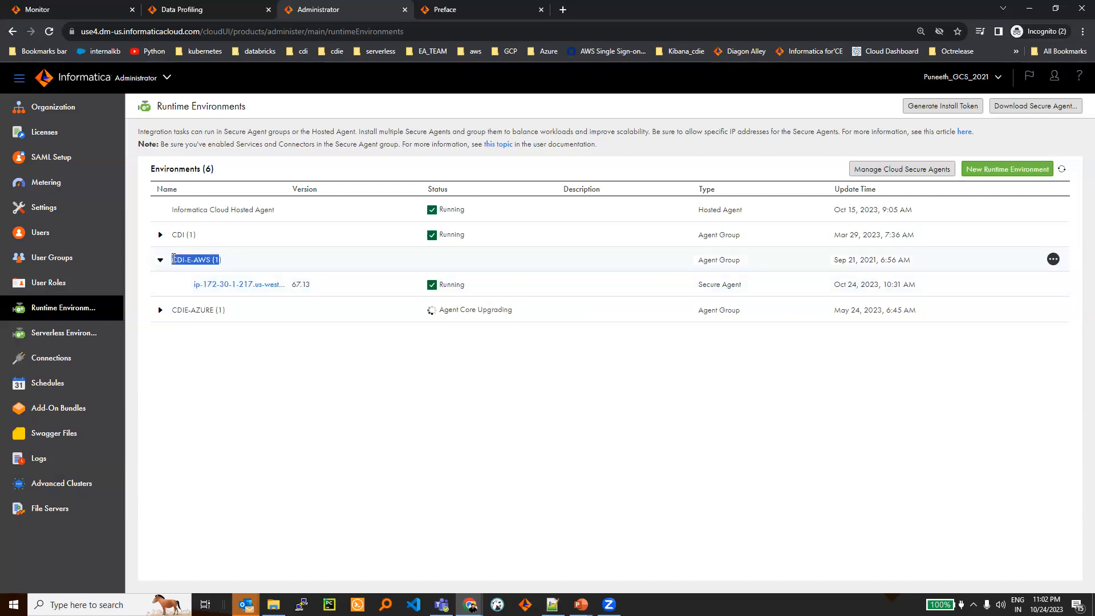
{"action": "left_click", "coordinate": [209, 283]}
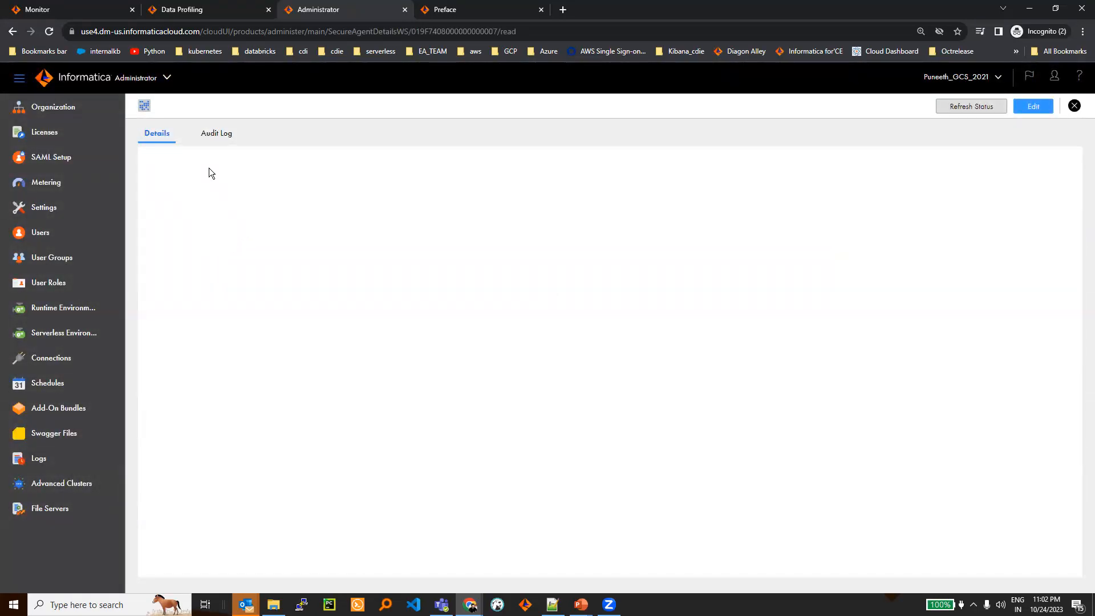
{"action": "double_click", "coordinate": [258, 177]}
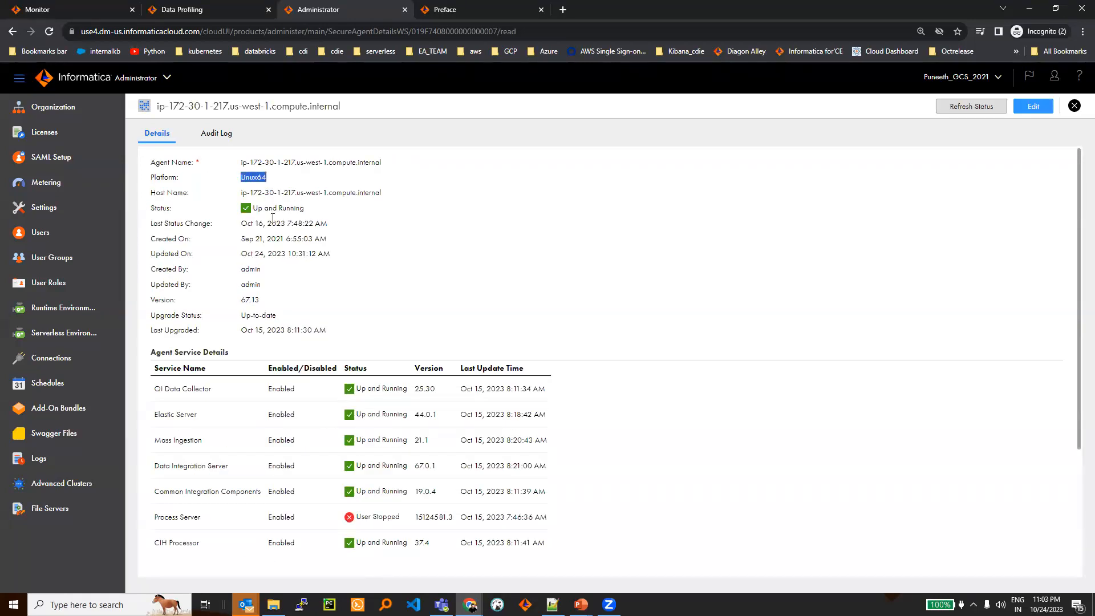
{"action": "left_click_drag", "start_coordinate": [199, 414], "coordinate": [154, 416]}
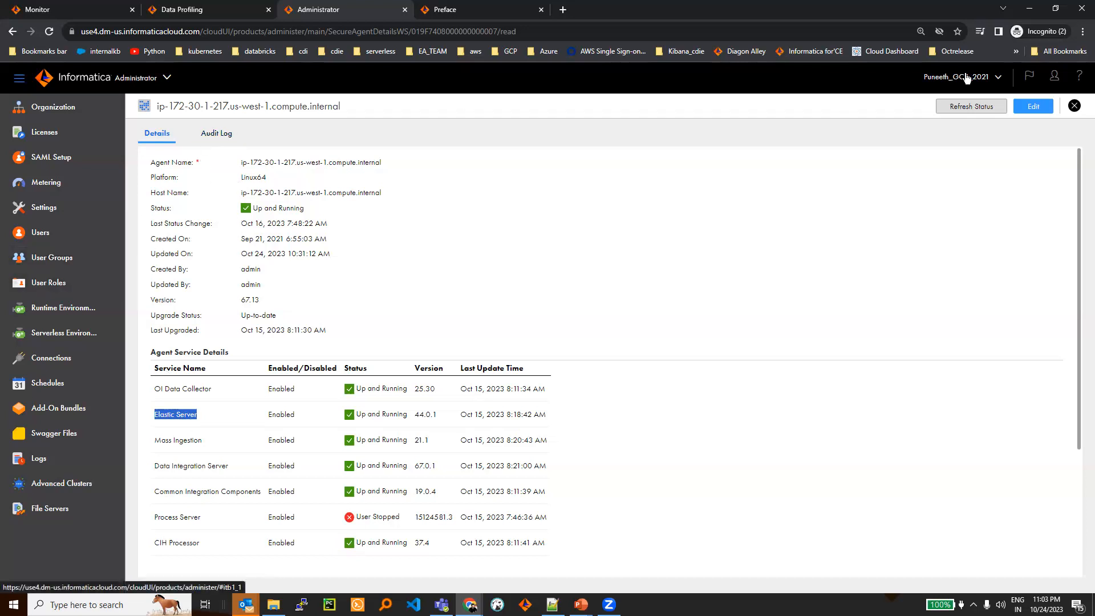
{"action": "left_click", "coordinate": [1074, 105]}
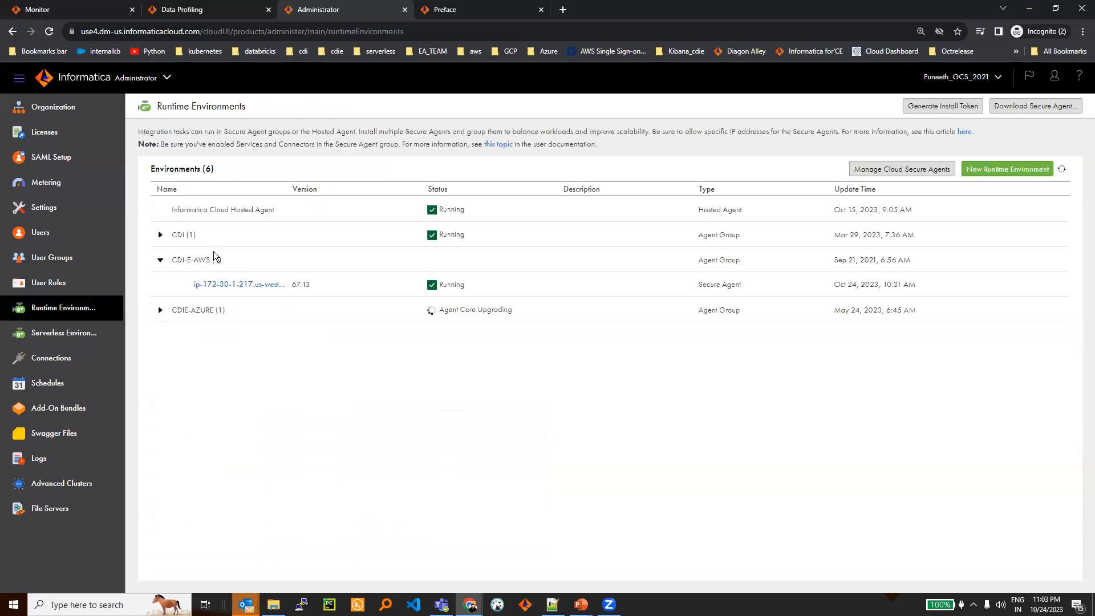
- Return to the advanced clusters list and check the AWS configuration's association with the CDI-E-AWS runtime environment
{"action": "triple_click", "coordinate": [173, 260]}
{"action": "left_click", "coordinate": [76, 508]}
{"action": "left_click", "coordinate": [80, 483]}
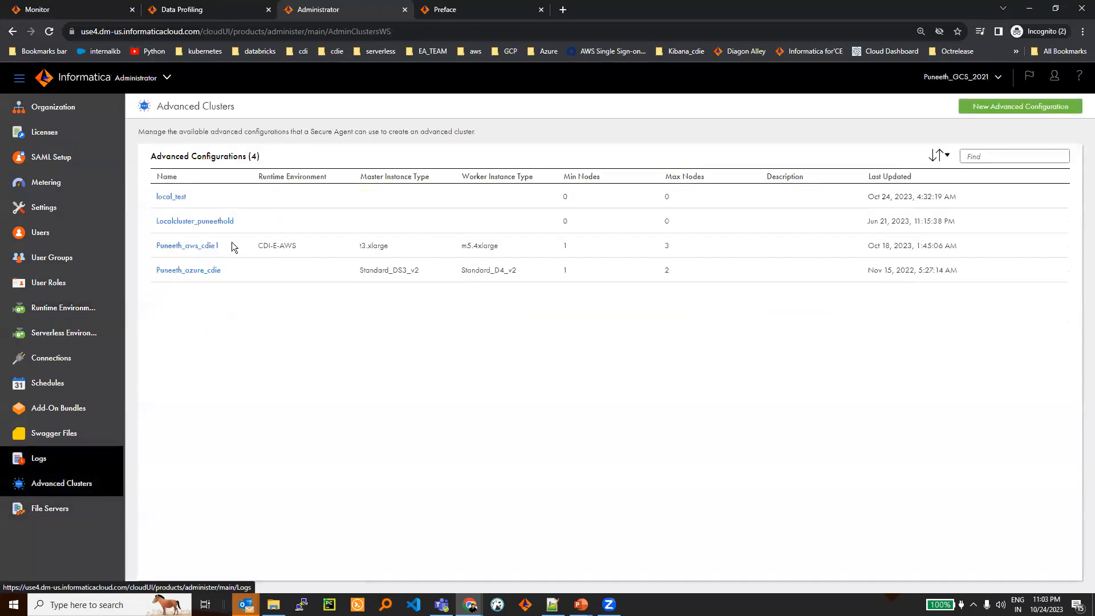
{"action": "triple_click", "coordinate": [158, 246]}
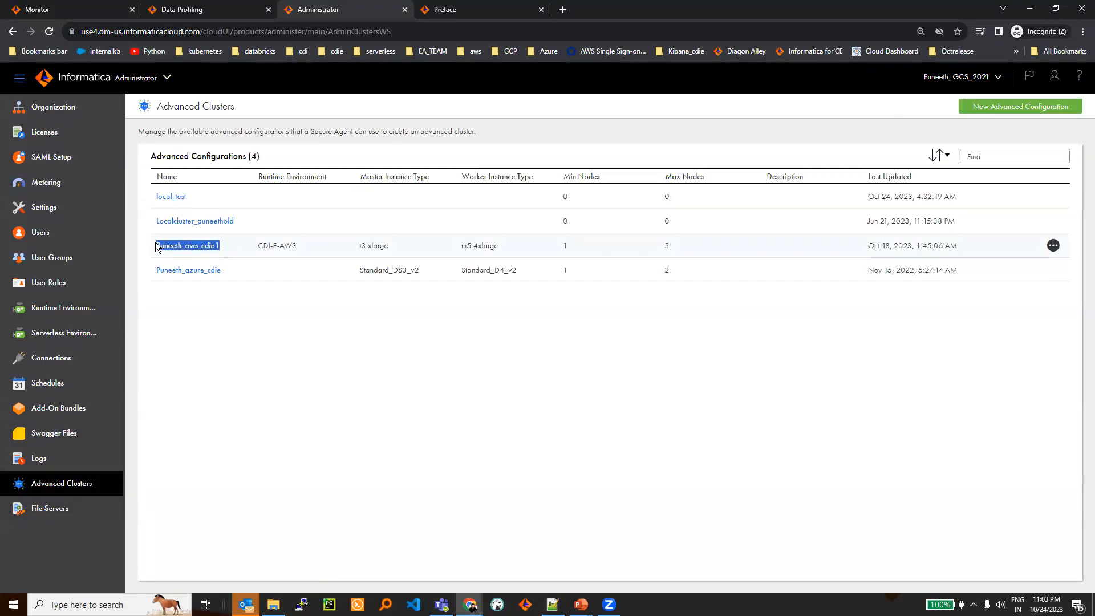
{"action": "left_click", "coordinate": [256, 246]}
{"action": "left_click_drag", "start_coordinate": [258, 245], "coordinate": [298, 251]}
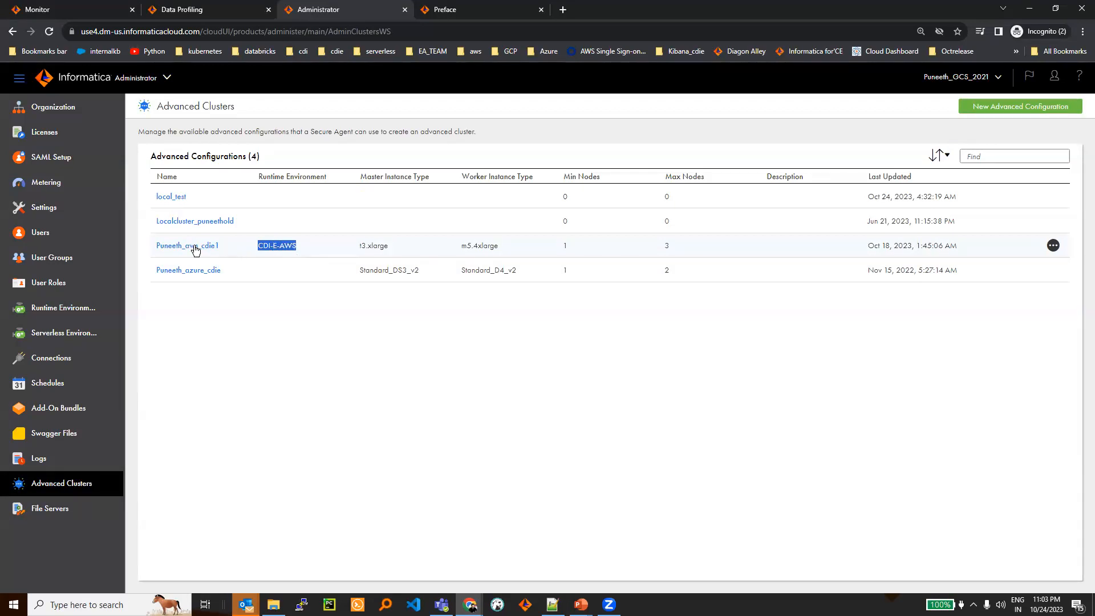
{"action": "left_click_drag", "start_coordinate": [157, 246], "coordinate": [223, 247]}
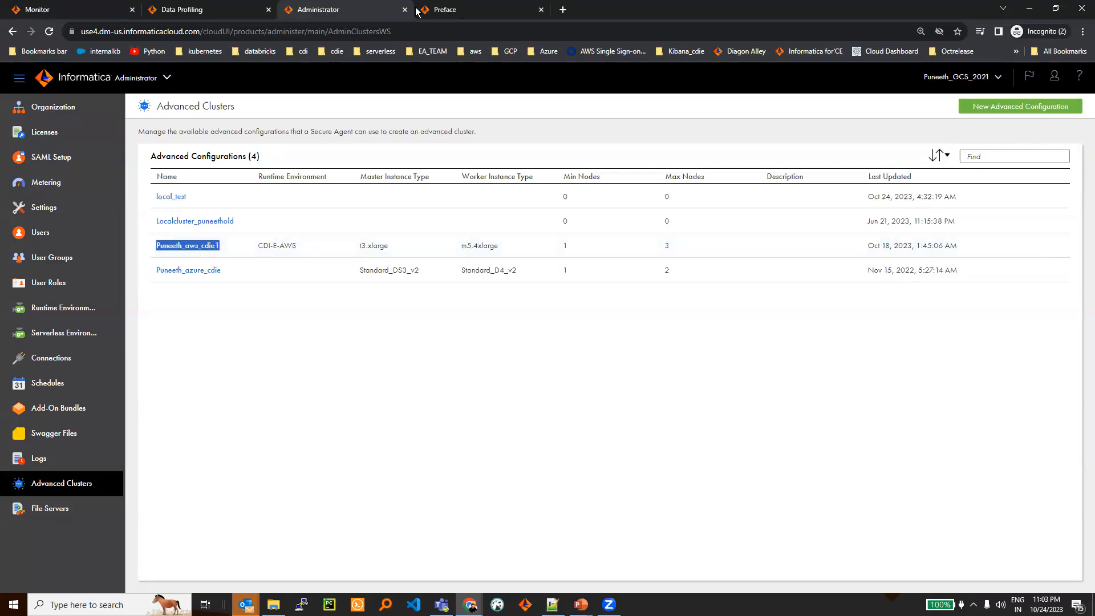
- Review the source object and formatting options in the nike_profile_parquet definition in Data Profiling
{"action": "left_click", "coordinate": [214, 10]}
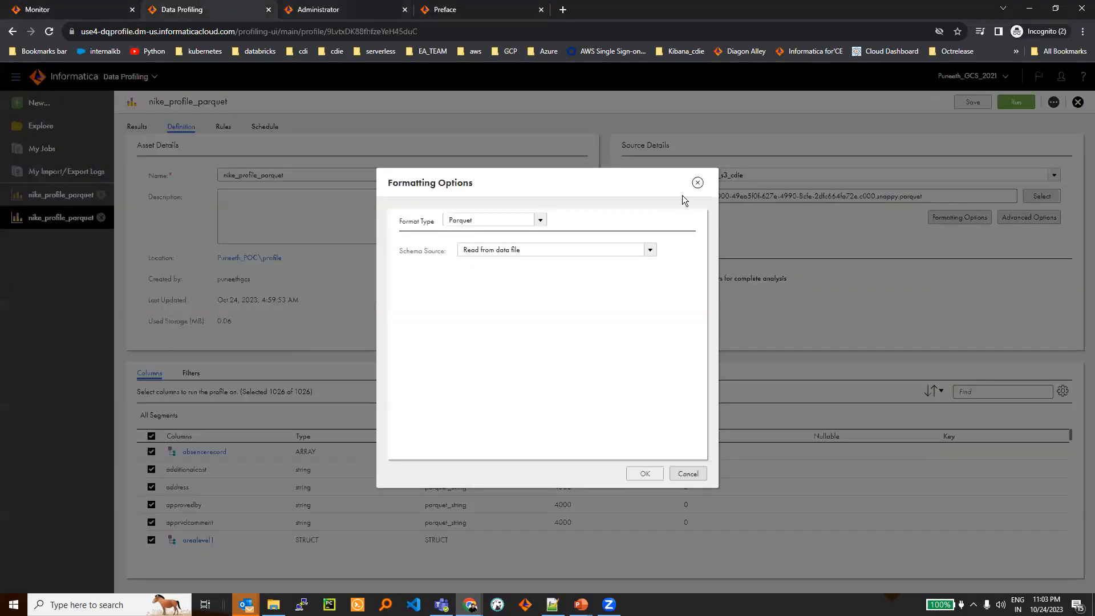
{"action": "left_click", "coordinate": [697, 183]}
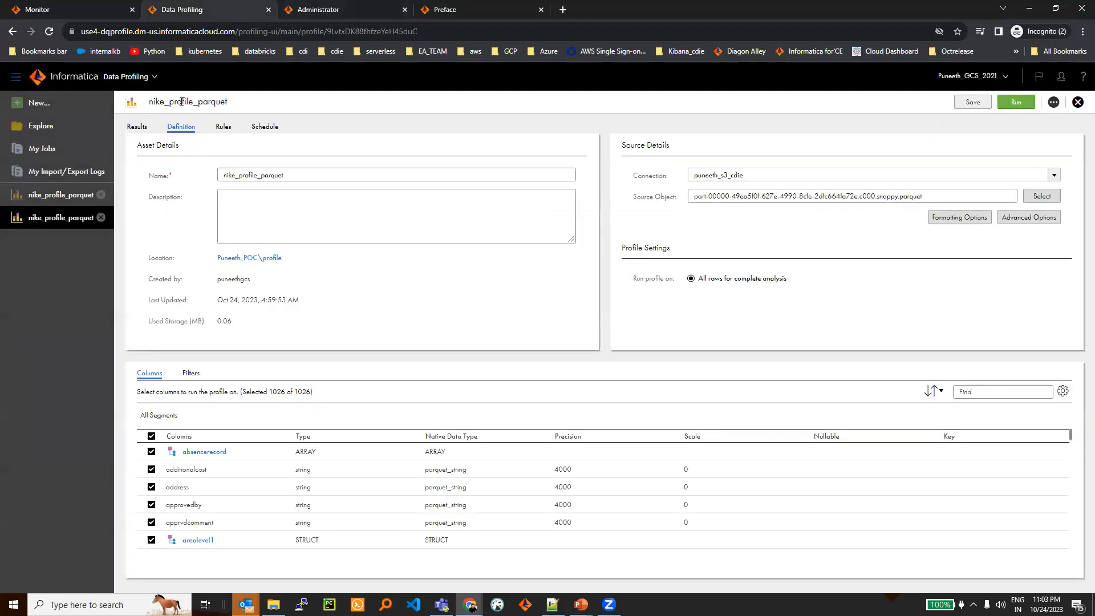
{"action": "double_click", "coordinate": [911, 196]}
{"action": "left_click", "coordinate": [958, 220]}
{"action": "left_click", "coordinate": [444, 222]}
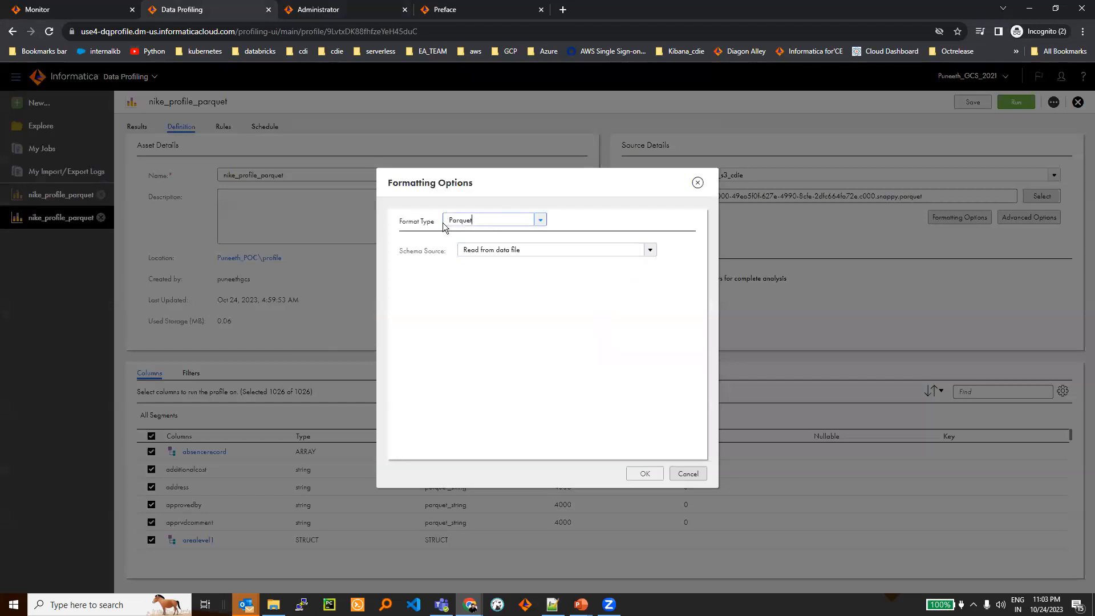
{"action": "left_click", "coordinate": [698, 183]}
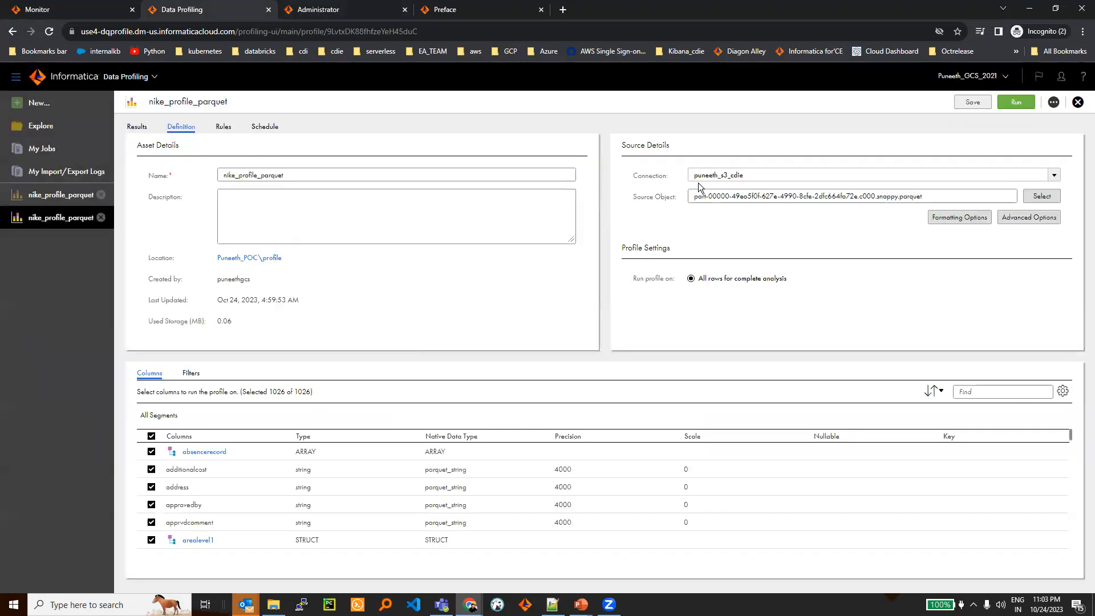
- Compare the runtime environment in the nike_profile_parquet schedule settings with the one assigned to the AWS advanced configuration
{"action": "left_click", "coordinate": [266, 128]}
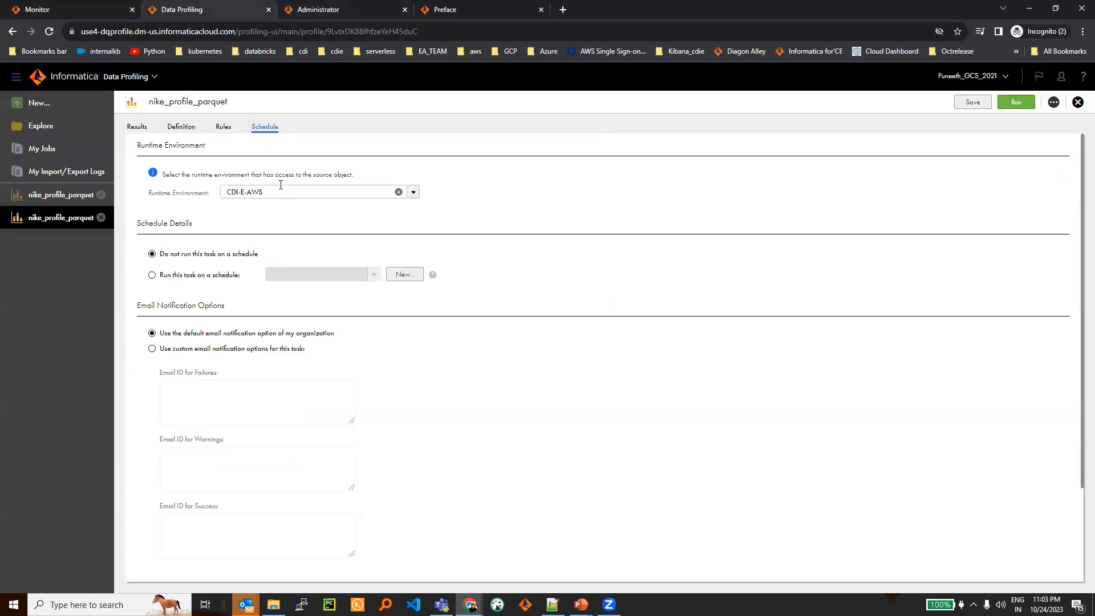
{"action": "key", "text": "ctrl+a"}
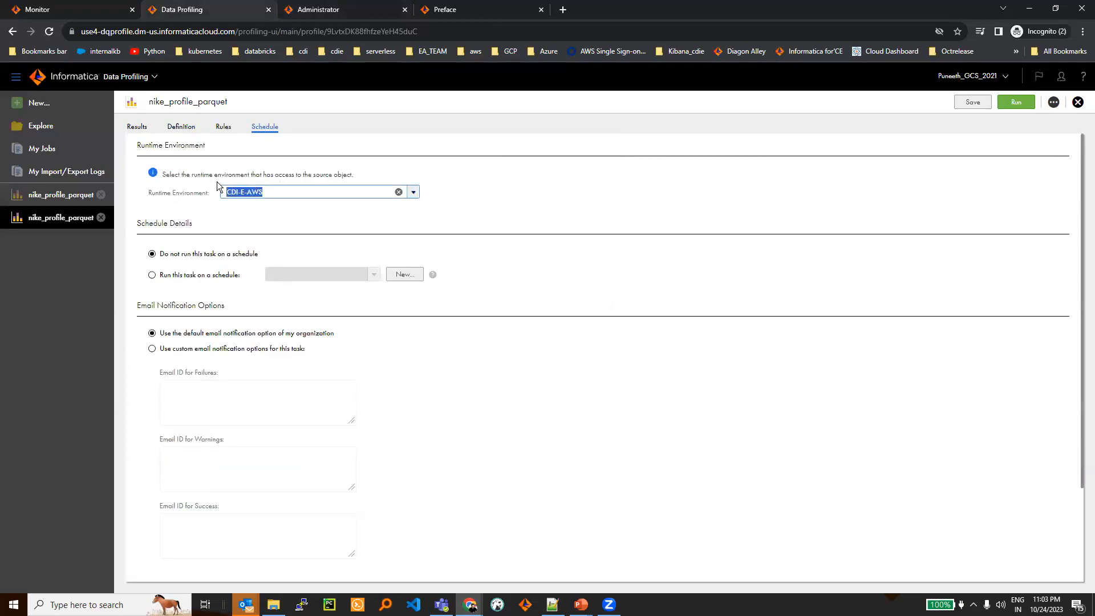
{"action": "left_click", "coordinate": [336, 9]}
{"action": "double_click", "coordinate": [287, 245]}
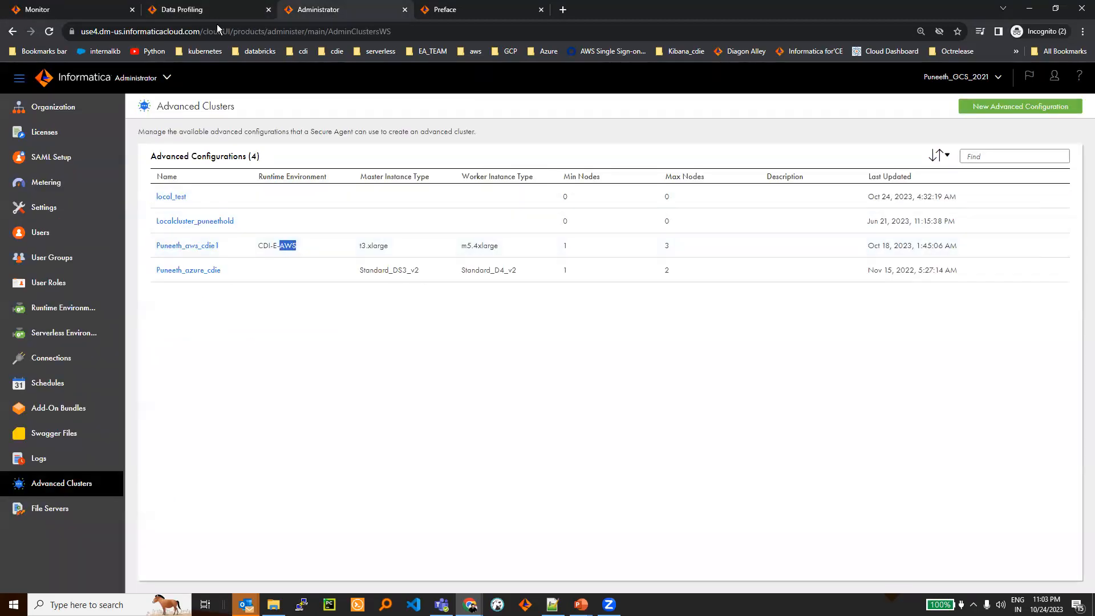
{"action": "left_click", "coordinate": [216, 10]}
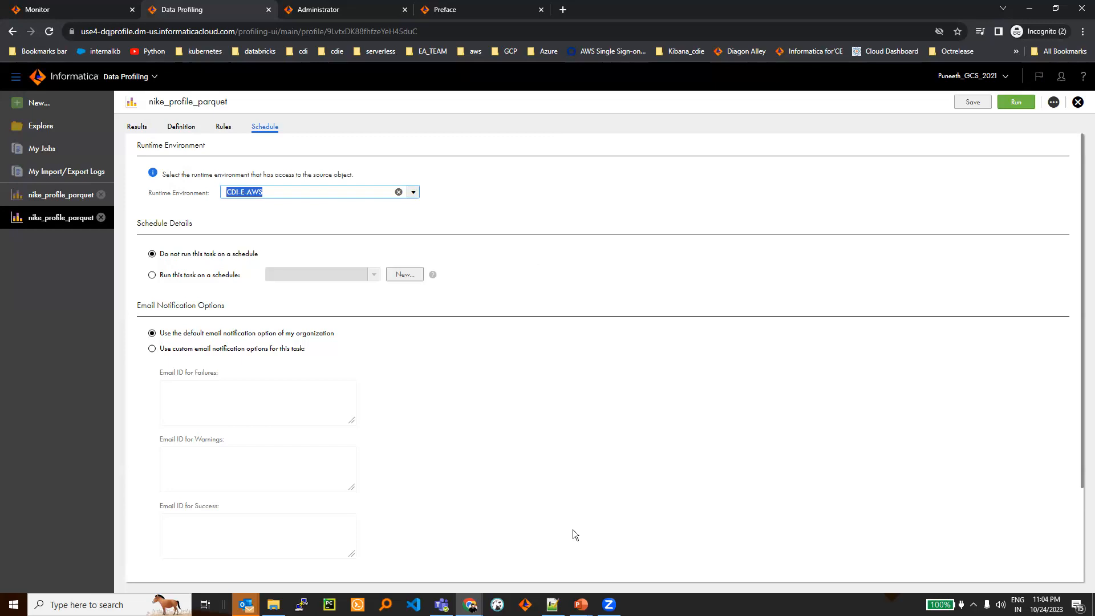
- Switch to Notepad++ and examine the Spark task initialization entry for InfaSpark0 in the second profiling session log
{"action": "left_click", "coordinate": [552, 605]}
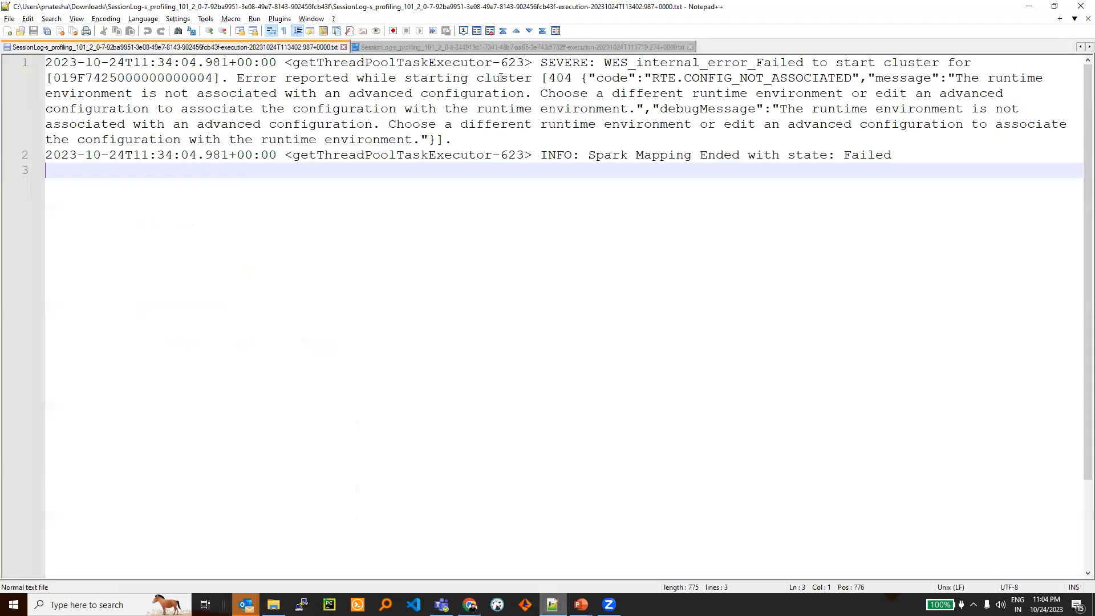
{"action": "left_click", "coordinate": [498, 47]}
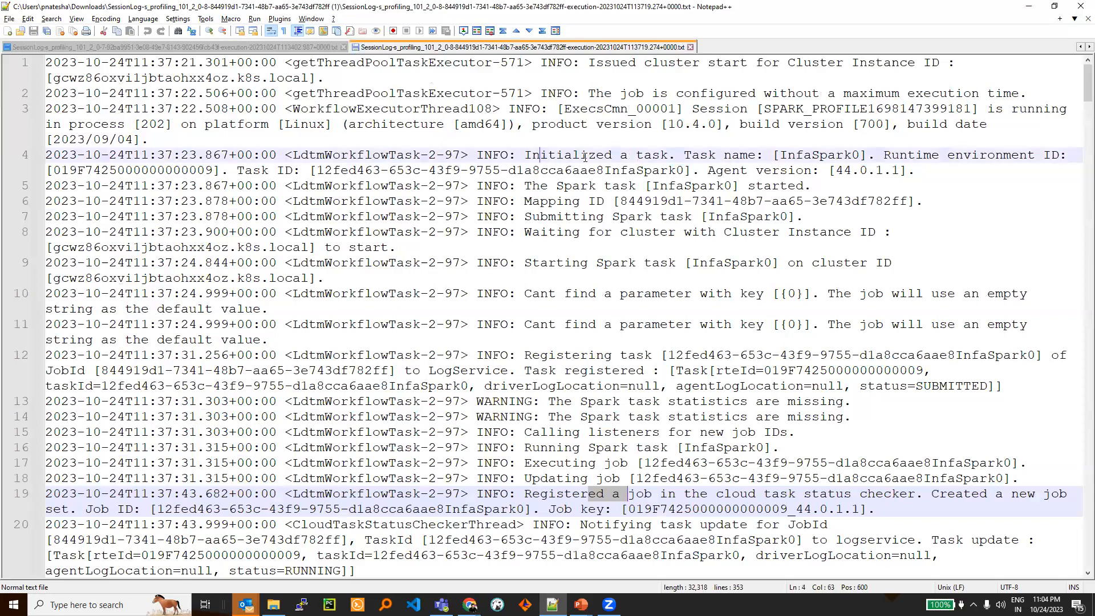
{"action": "left_click_drag", "start_coordinate": [539, 156], "coordinate": [589, 155]}
{"action": "double_click", "coordinate": [606, 169]}
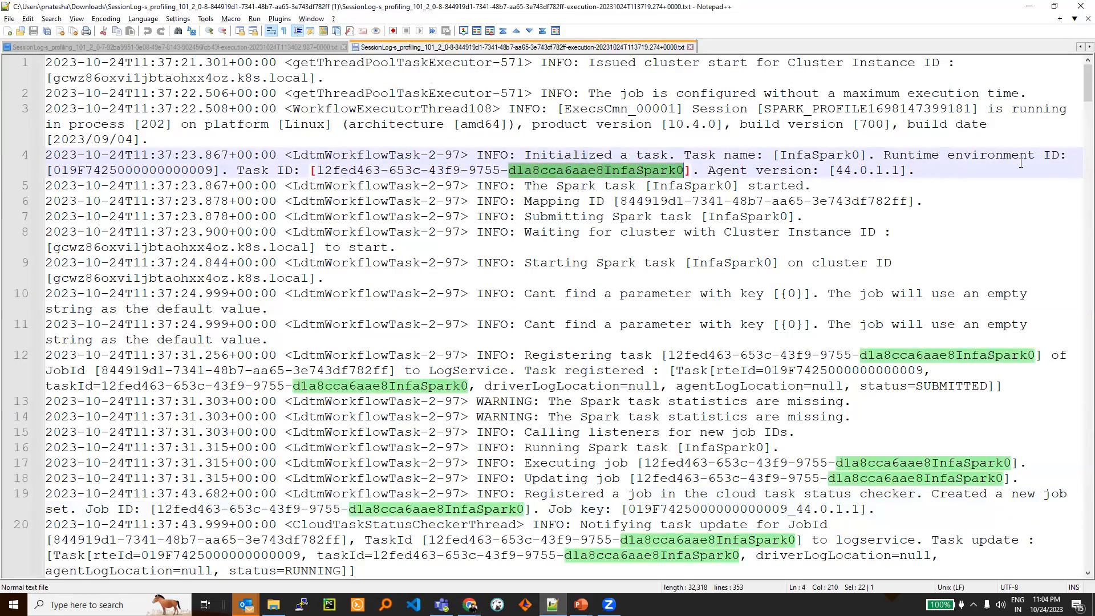
{"action": "double_click", "coordinate": [796, 155]}
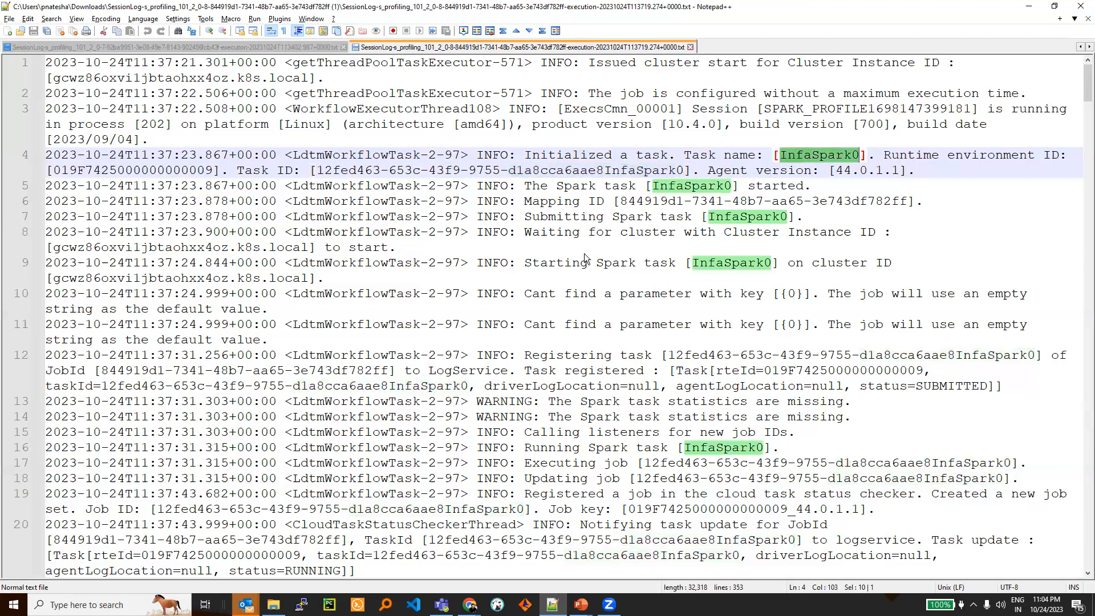
- Examine the second session log's entries for task submission, cluster startup wait, job registration and task status
{"action": "left_click", "coordinate": [549, 232]}
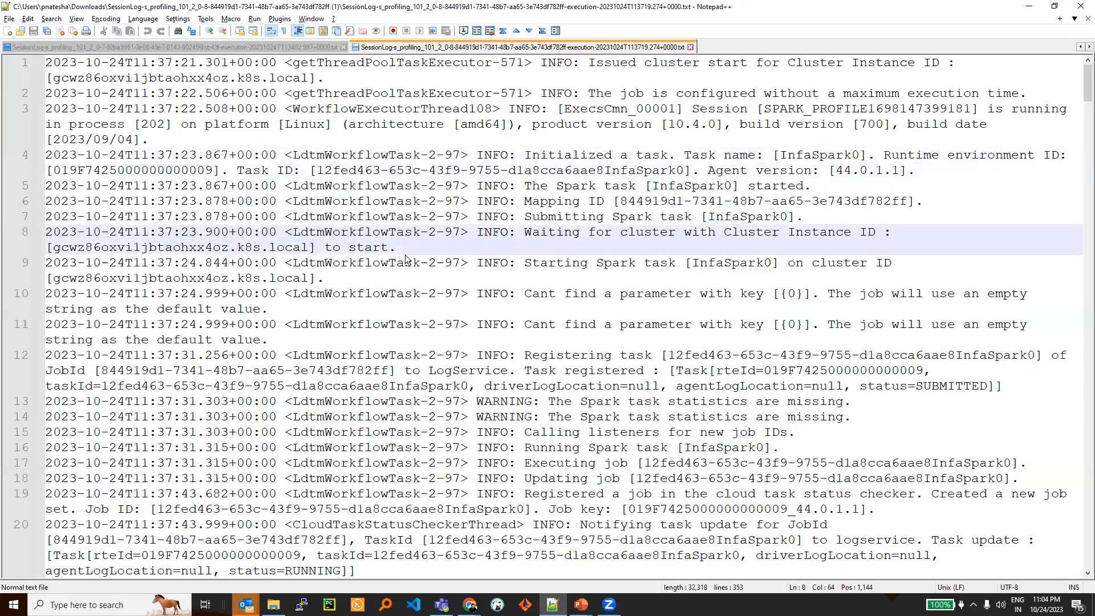
{"action": "left_click_drag", "start_coordinate": [387, 248], "coordinate": [272, 217]}
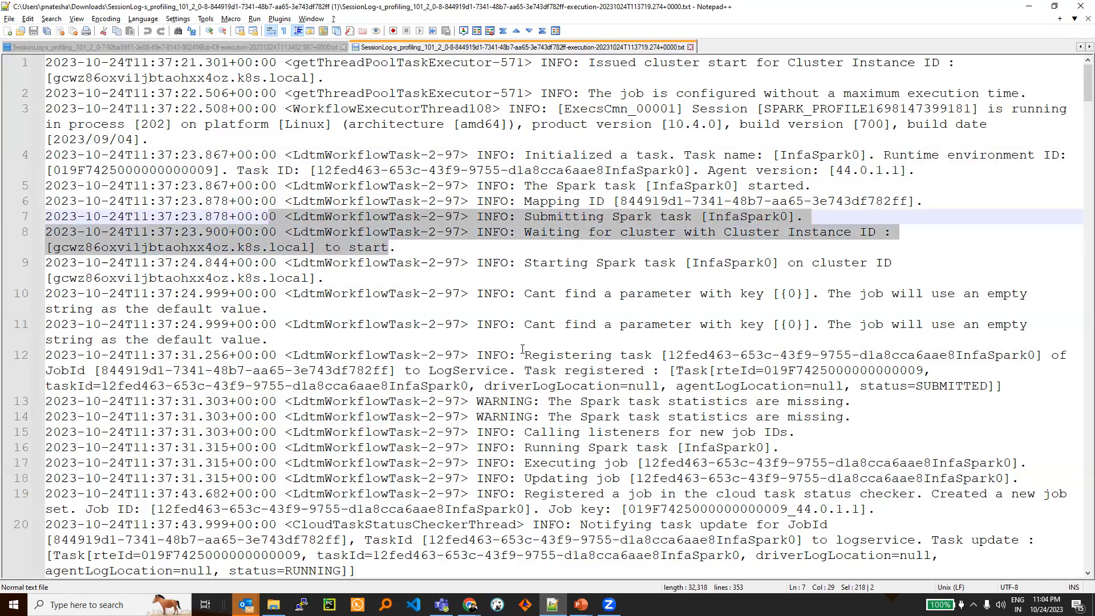
{"action": "left_click_drag", "start_coordinate": [523, 355], "coordinate": [272, 340]}
{"action": "left_click_drag", "start_coordinate": [588, 401], "coordinate": [612, 401]}
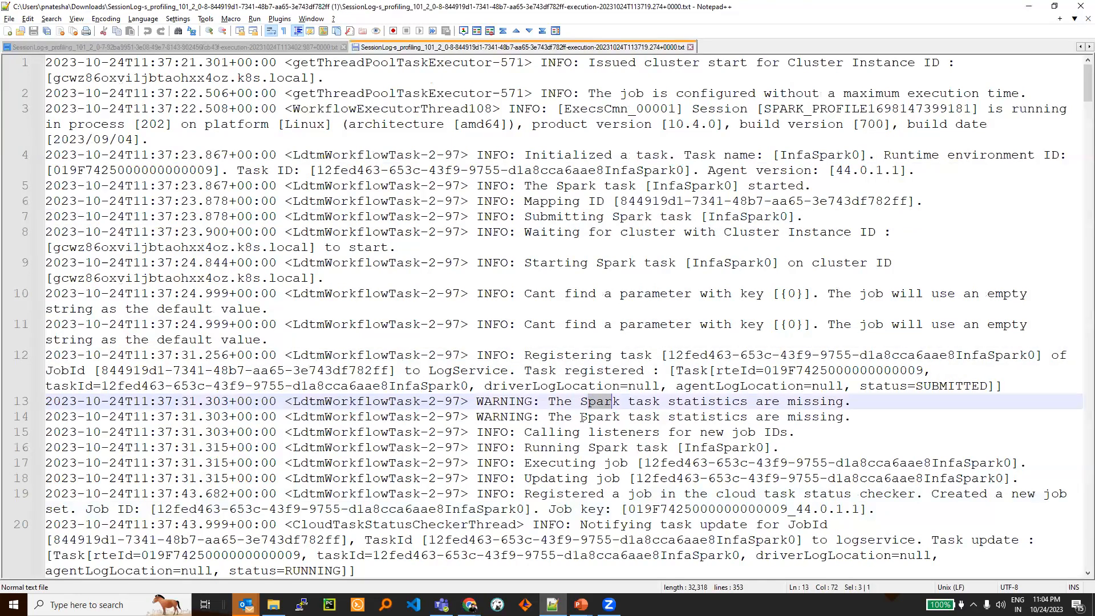
{"action": "double_click", "coordinate": [564, 494]}
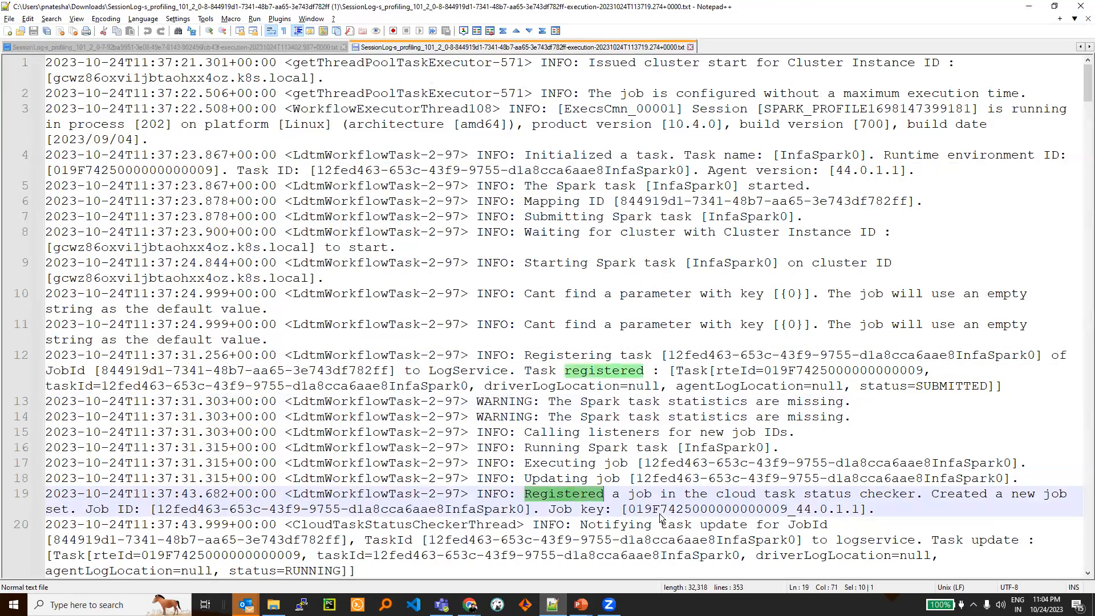
{"action": "left_click", "coordinate": [689, 524], "text": "shift"}
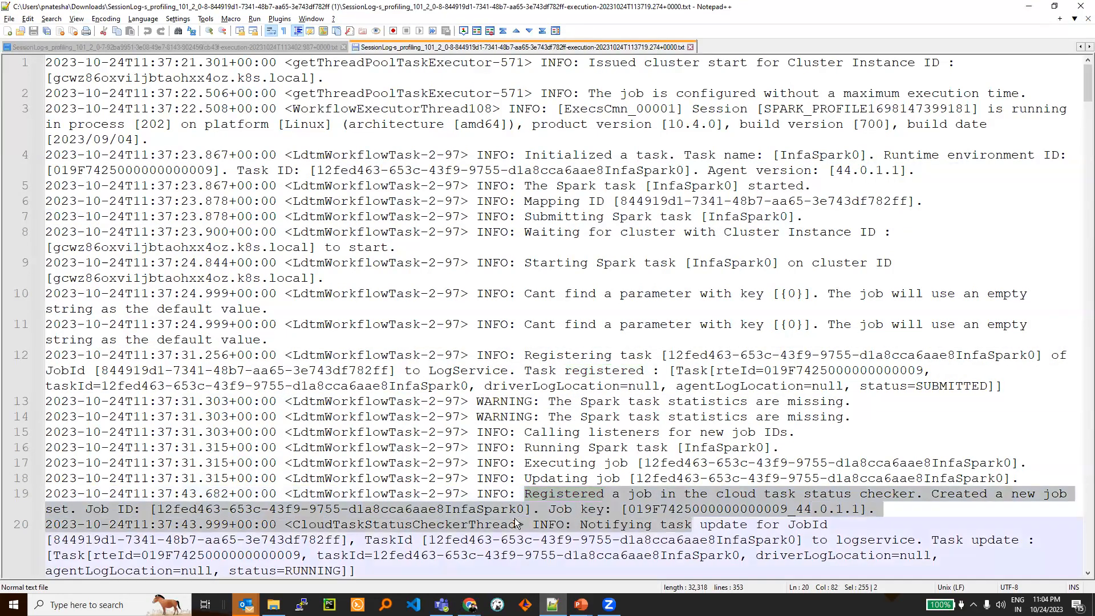
{"action": "double_click", "coordinate": [321, 570]}
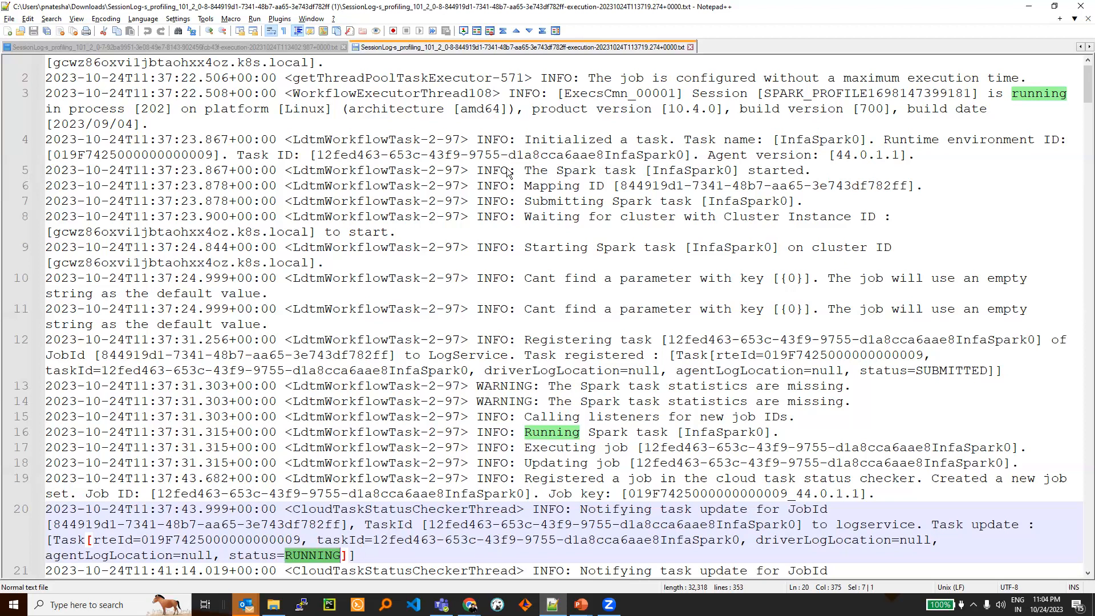
- Switch to Chrome and set the nike_profile_parquet schedule's runtime environment to CDI
{"action": "key", "text": "alt+Tab"}
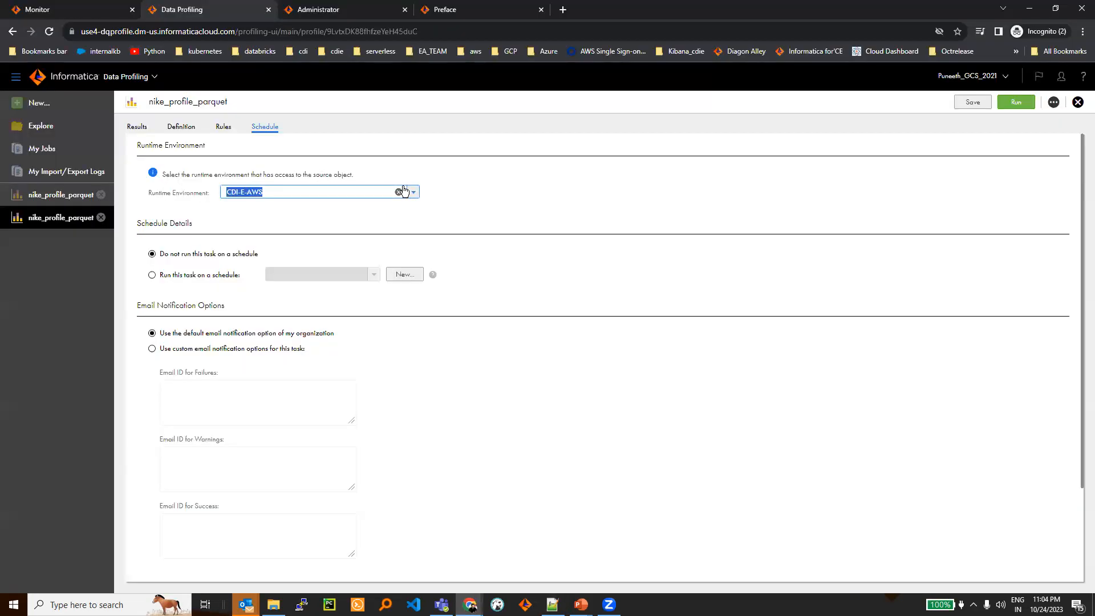
{"action": "left_click", "coordinate": [413, 192]}
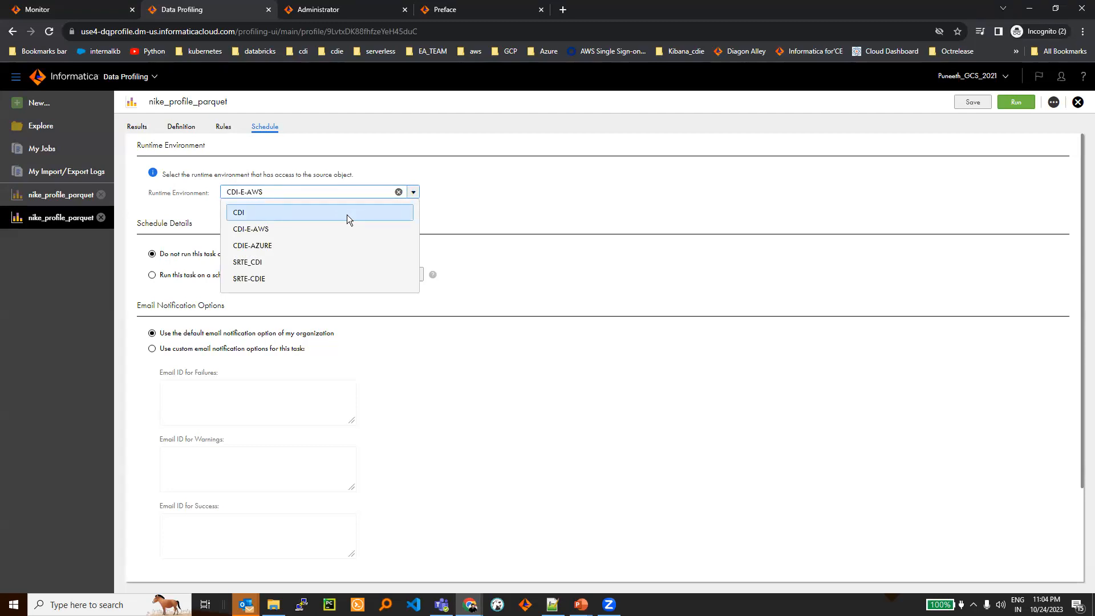
{"action": "left_click", "coordinate": [347, 216]}
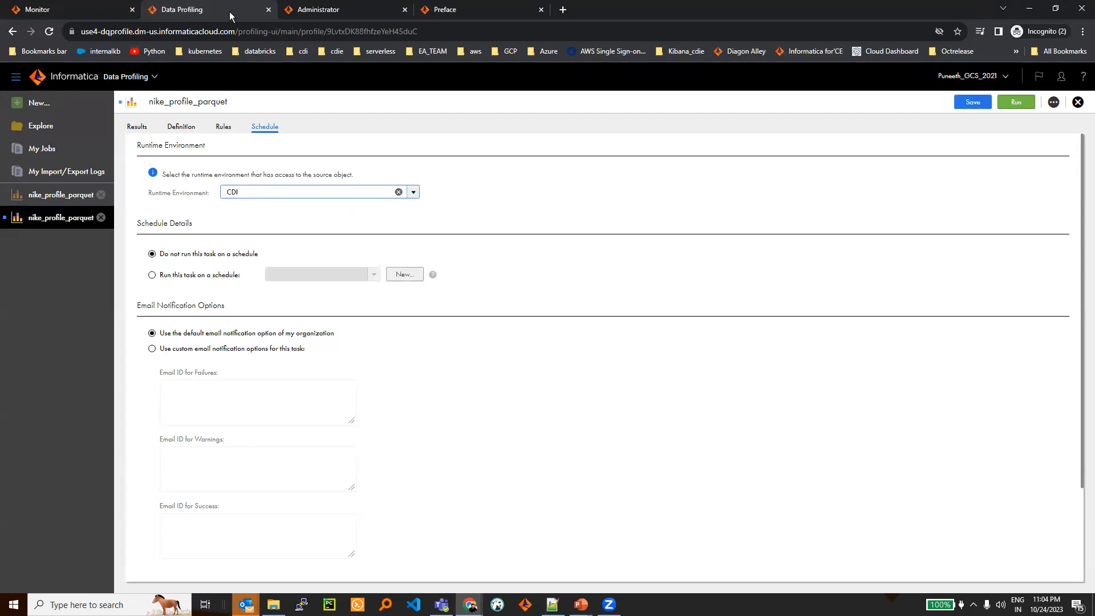
- Check the CDI agent group and the advanced configurations' runtime environments in Administrator, and return to the profile's schedule settings
{"action": "left_click", "coordinate": [320, 10]}
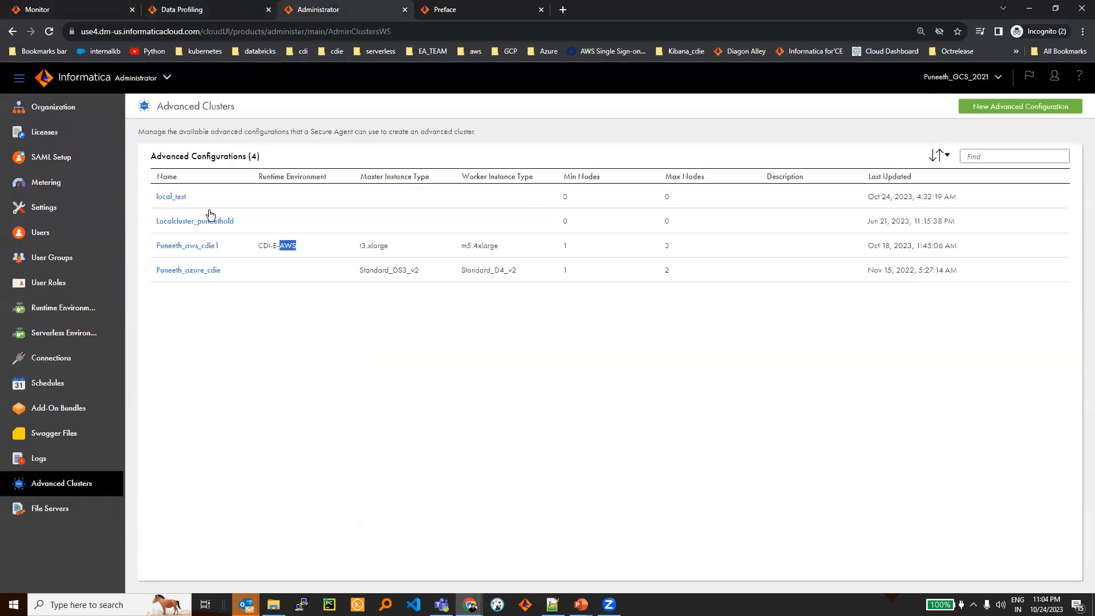
{"action": "left_click", "coordinate": [79, 308]}
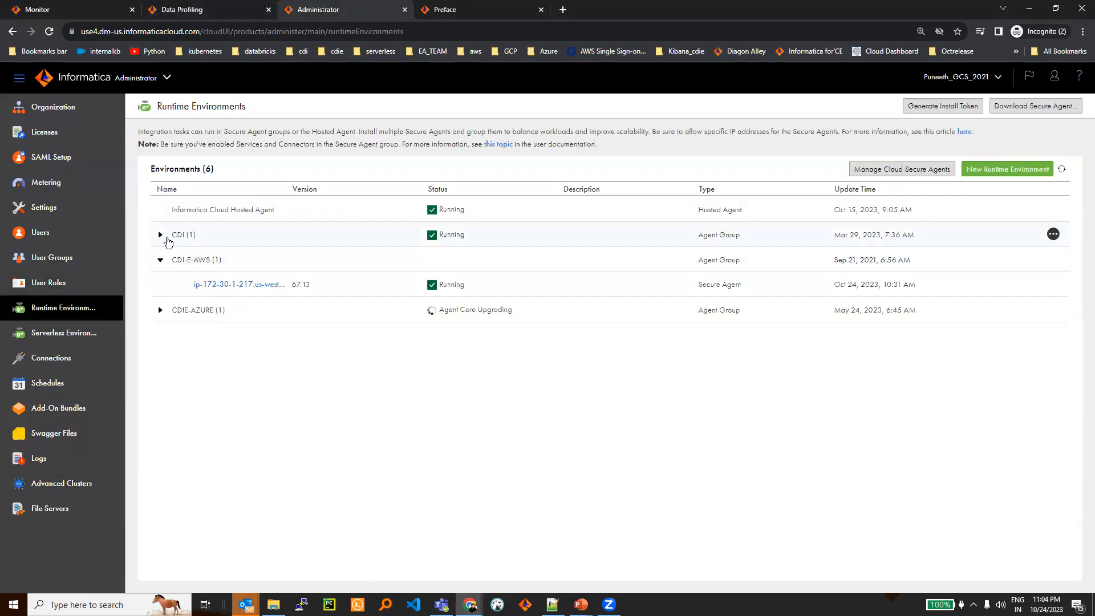
{"action": "left_click", "coordinate": [62, 483]}
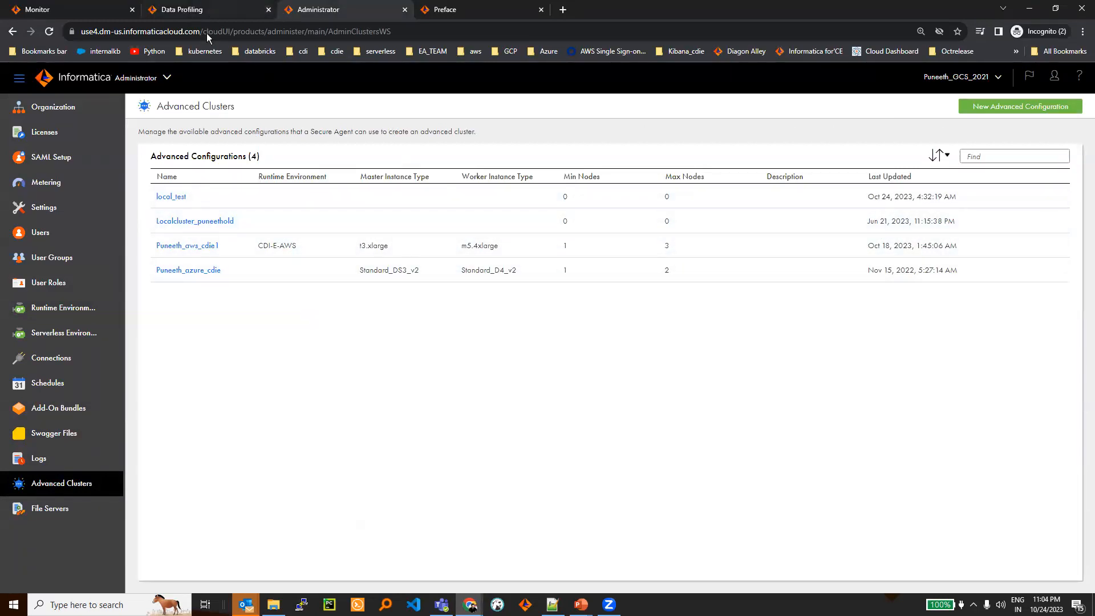
{"action": "left_click", "coordinate": [190, 13]}
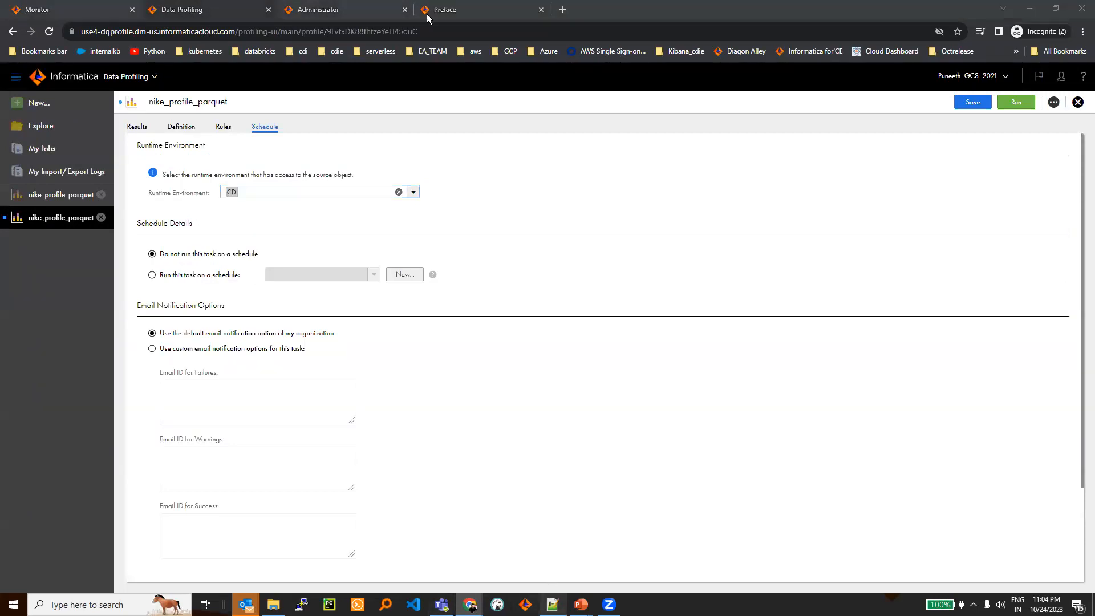
- Switch to Notepad++ and examine the first session log's cluster start error about the runtime environment and advanced configuration association
{"action": "key", "text": "alt+Tab"}
{"action": "key", "text": "ctrl+Tab"}
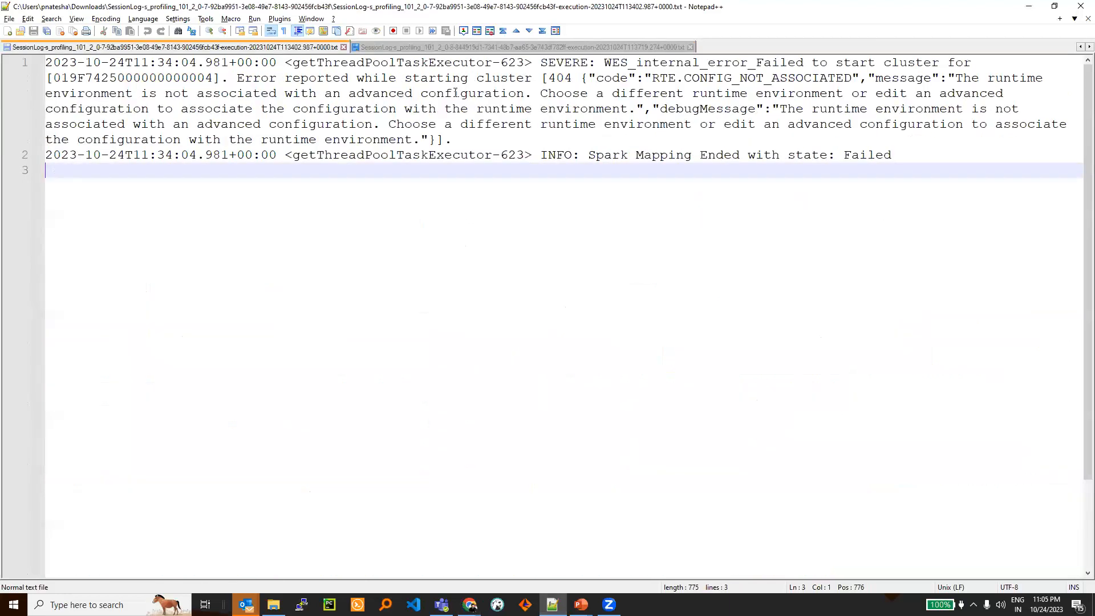
{"action": "left_click", "coordinate": [409, 93]}
{"action": "key", "text": "shift+Right"}
{"action": "key", "text": "shift+Right"}
{"action": "key", "text": "shift+Right"}
{"action": "key", "text": "shift+Right"}
{"action": "key", "text": "shift+Right"}
{"action": "key", "text": "shift+Right"}
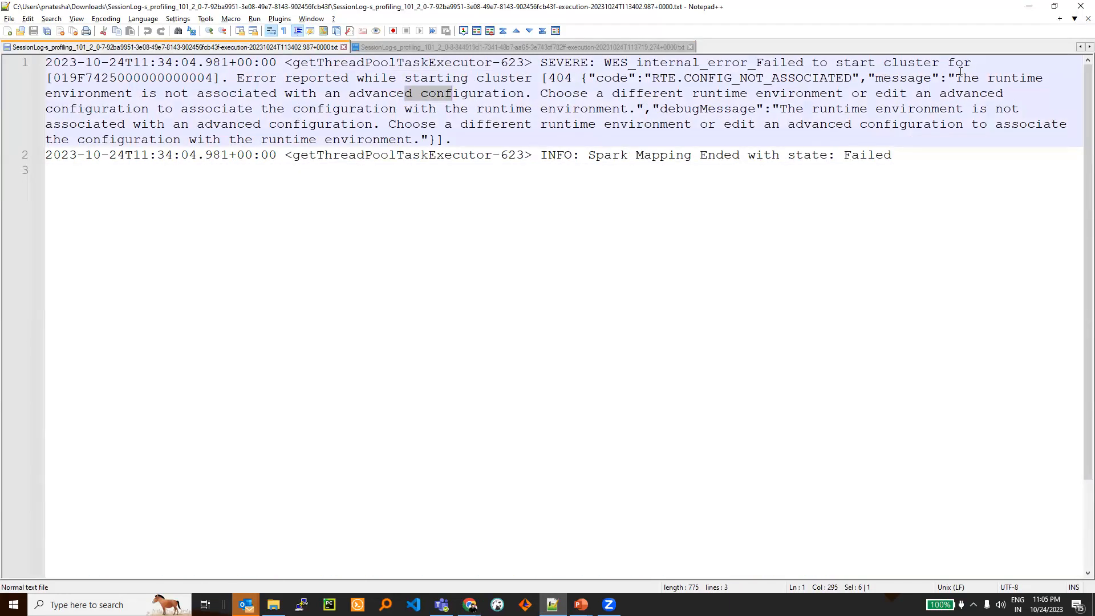
{"action": "left_click_drag", "start_coordinate": [949, 78], "coordinate": [292, 108]}
{"action": "left_click_drag", "start_coordinate": [398, 94], "coordinate": [780, 93]}
{"action": "left_click_drag", "start_coordinate": [893, 93], "coordinate": [540, 93]}
- Switch to Chrome and locate the nike_profile_parquet run 2-7 in Monitor's list of all jobs
{"action": "key", "text": "alt+Tab"}
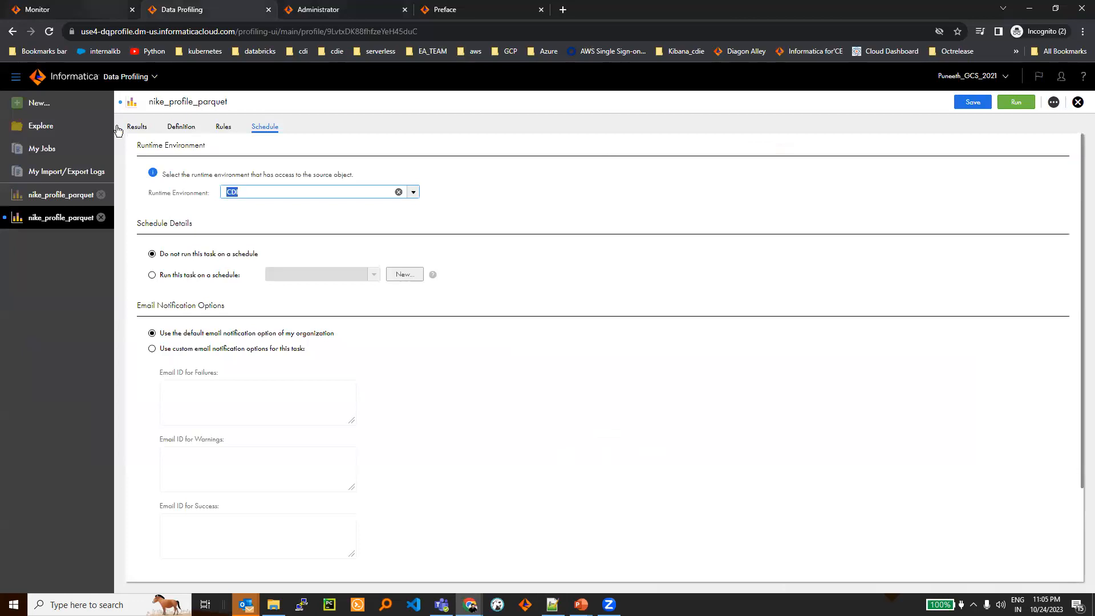
{"action": "left_click", "coordinate": [104, 10]}
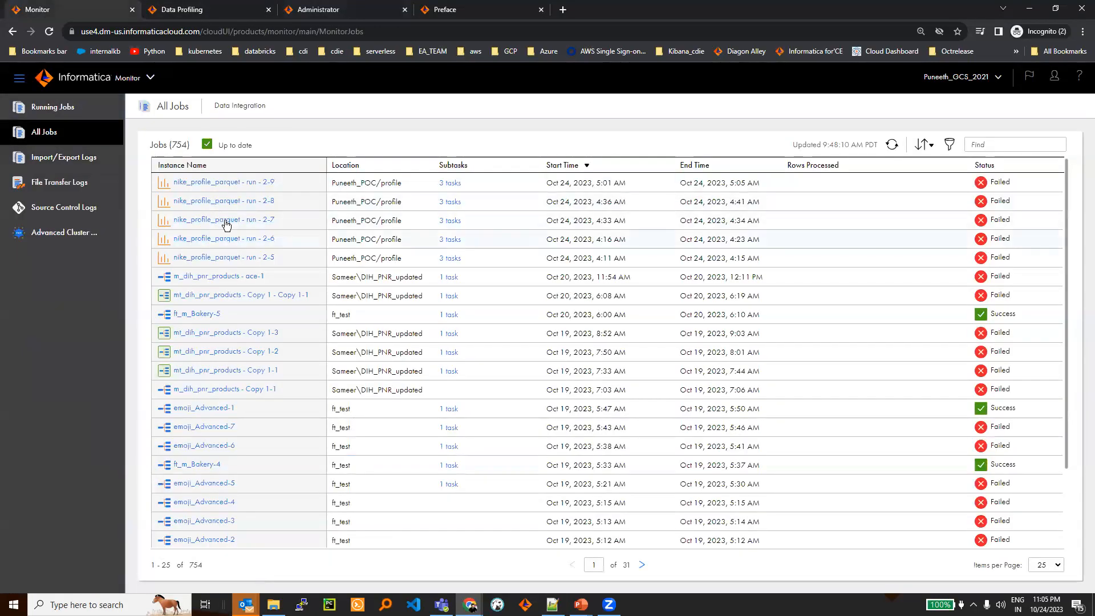
{"action": "left_click", "coordinate": [264, 221]}
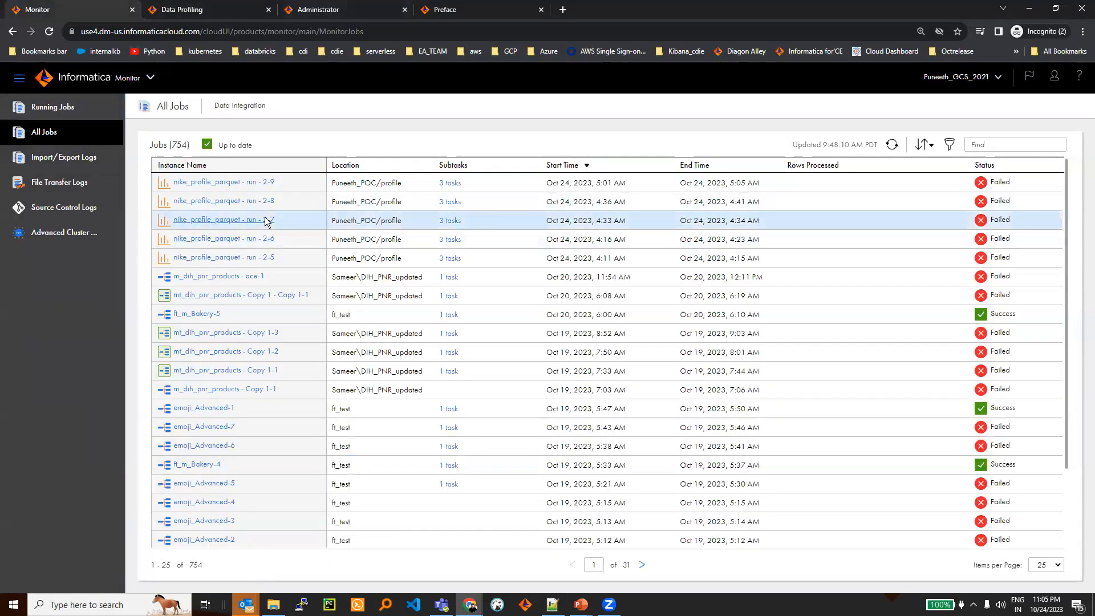
- Review the Advanced Clusters documentation and compare the profile's runtime environment with the advanced configurations in Administrator
{"action": "left_click", "coordinate": [359, 10]}
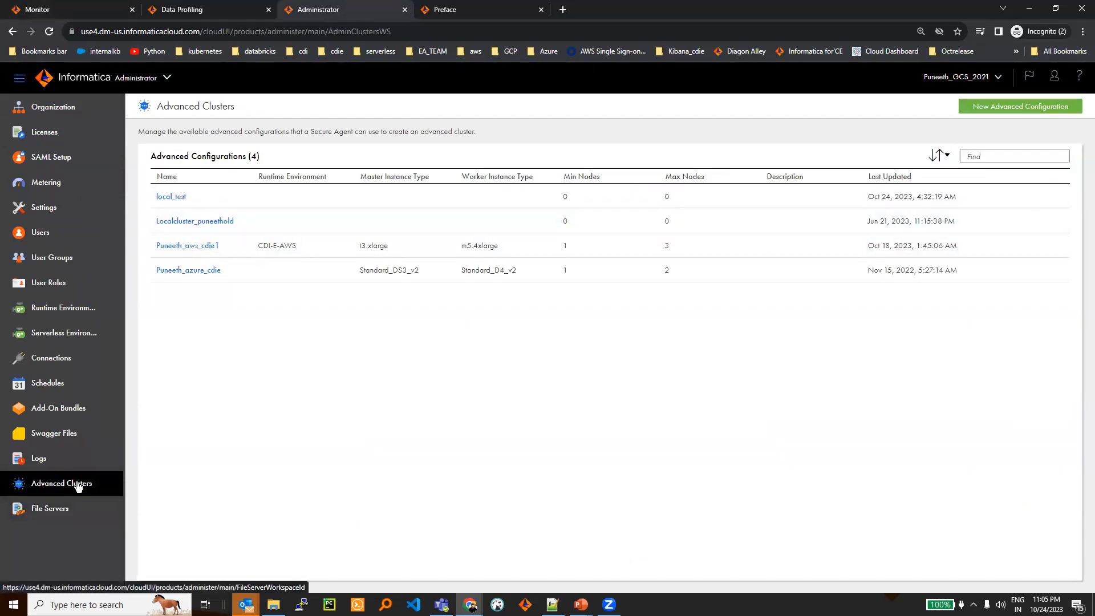
{"action": "left_click", "coordinate": [474, 10]}
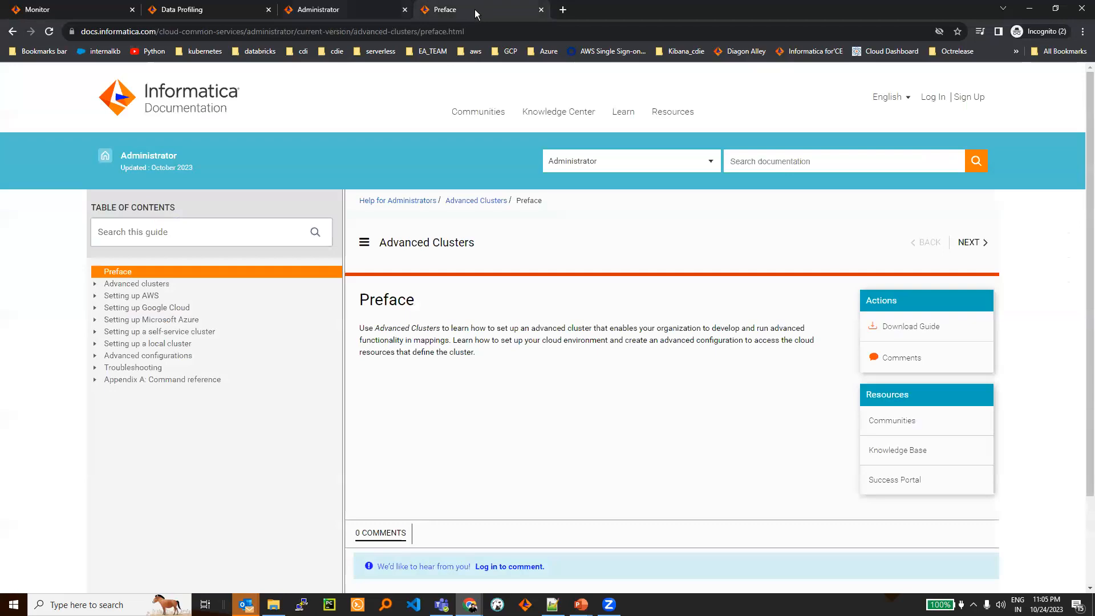
{"action": "left_click", "coordinate": [255, 10]}
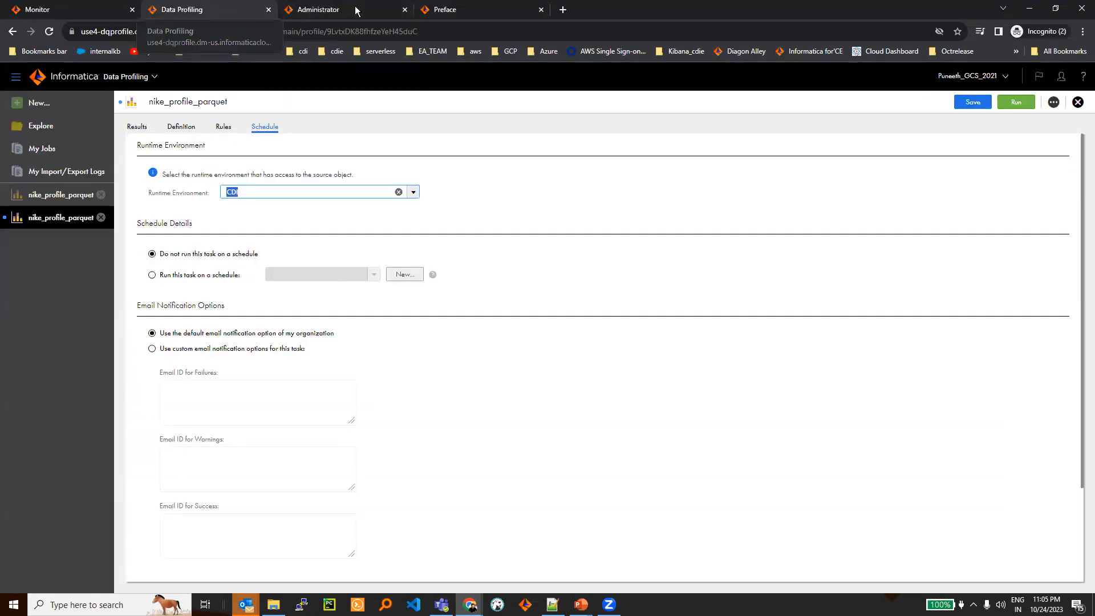
{"action": "left_click", "coordinate": [337, 10]}
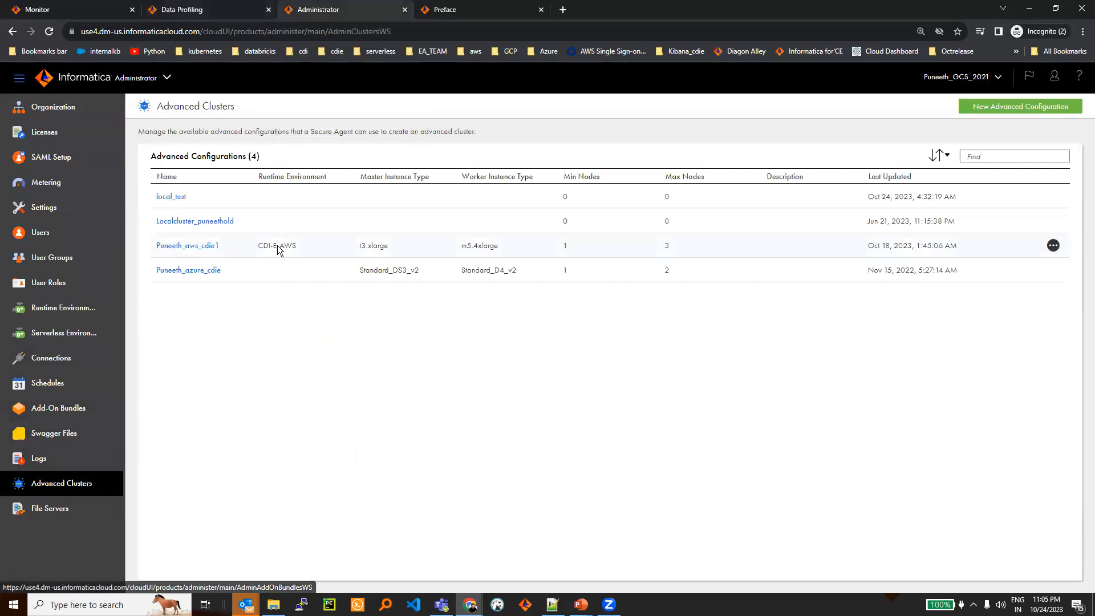